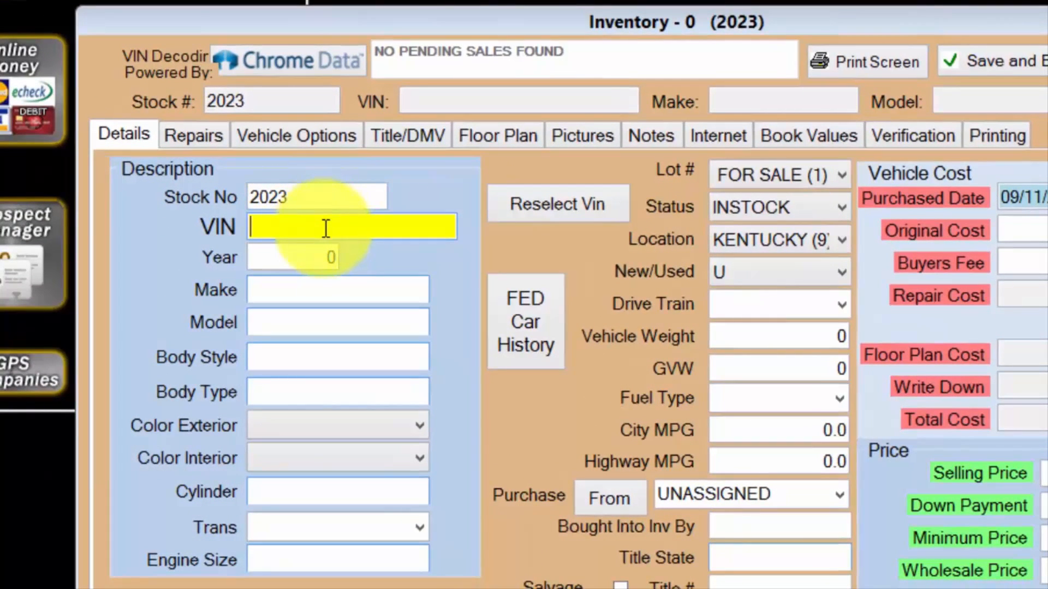
Paste the vehicle's VIN, run the VIN decoding and review the decoded body type, cylinder and MPG fields.
right_click(325, 228)
click(365, 322)
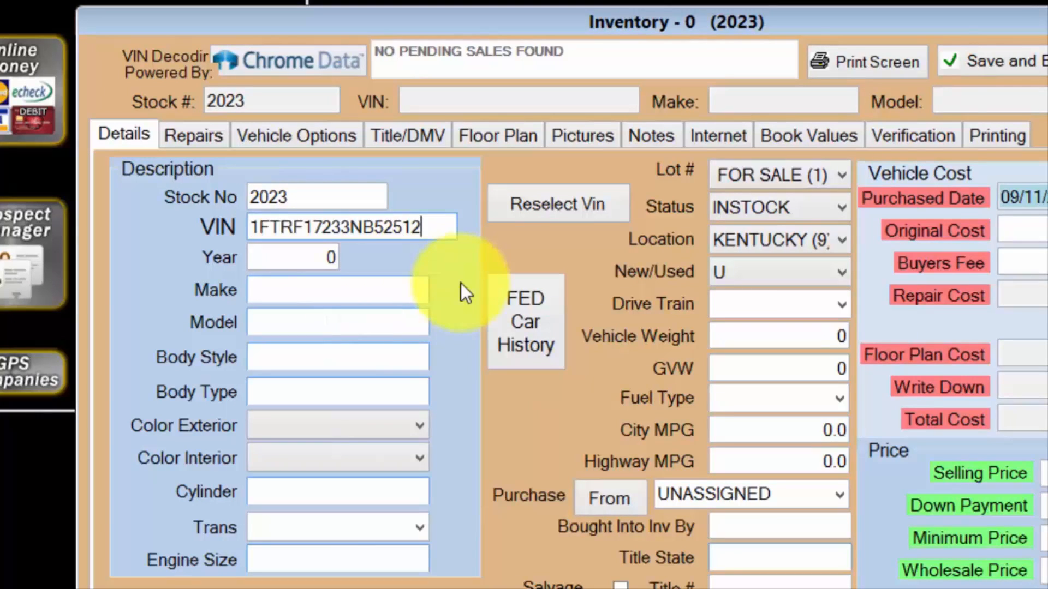
key(Tab)
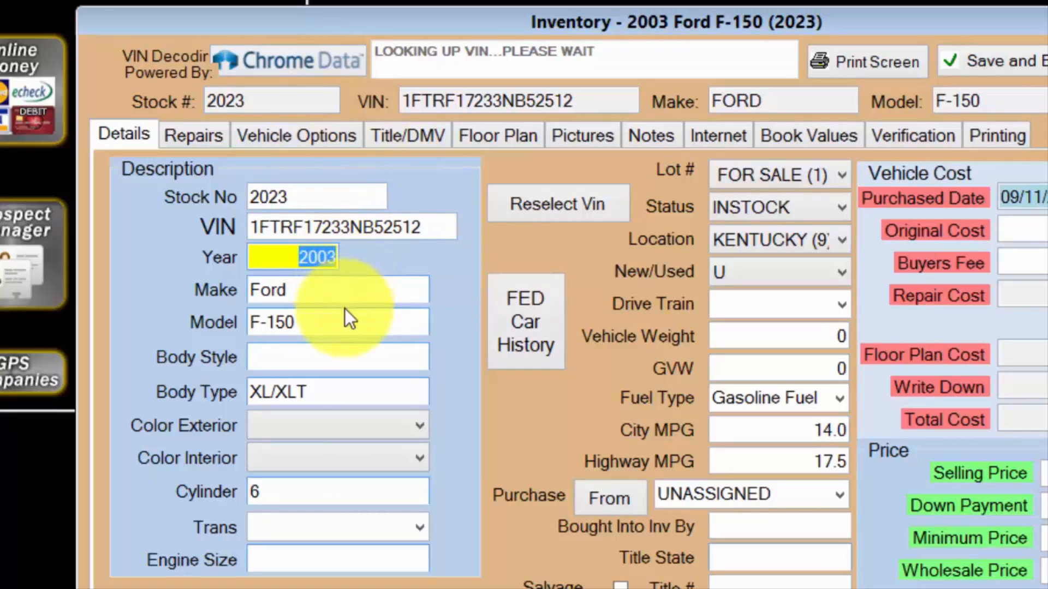
click(345, 391)
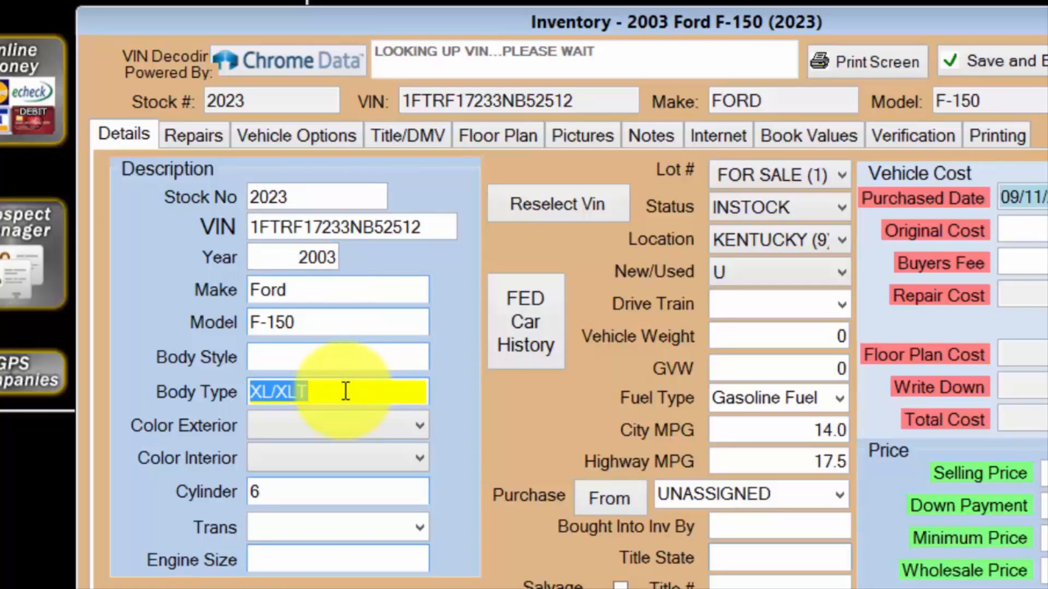
click(346, 489)
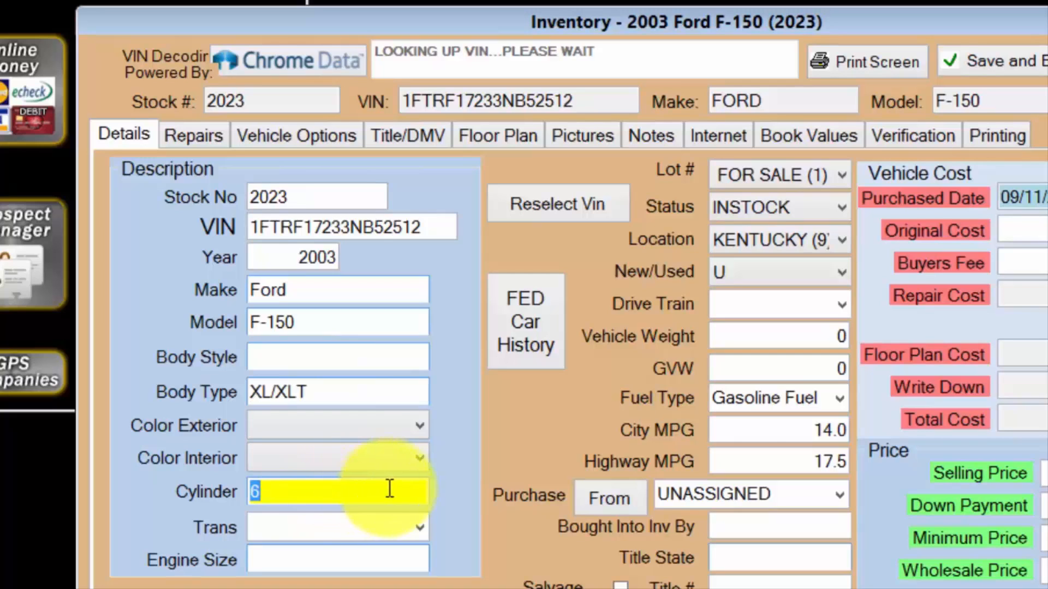
click(771, 430)
click(769, 462)
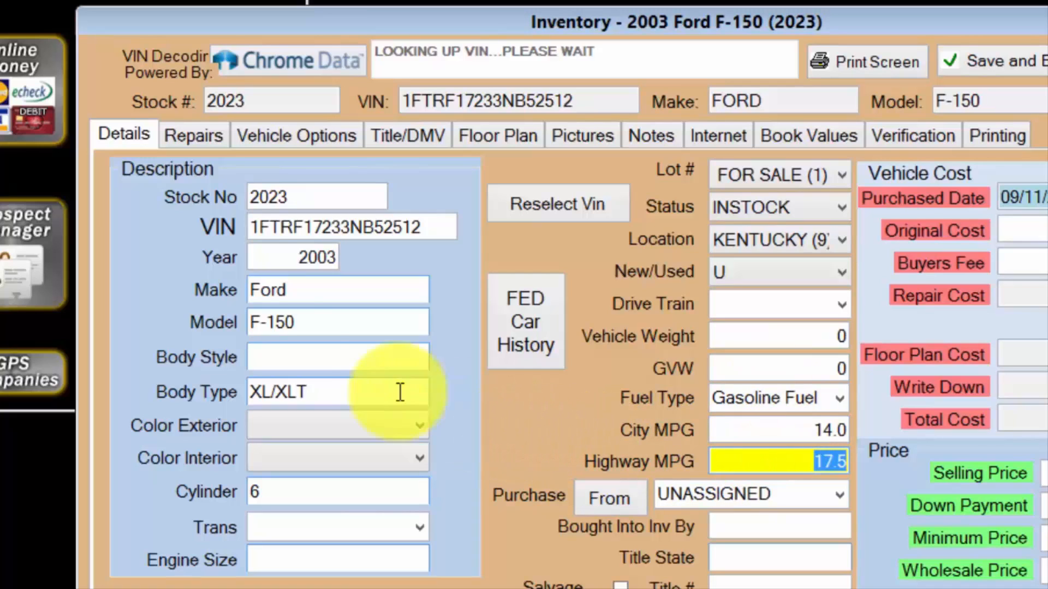
Set the vehicle's body style to PU : PICK UP.
click(294, 356)
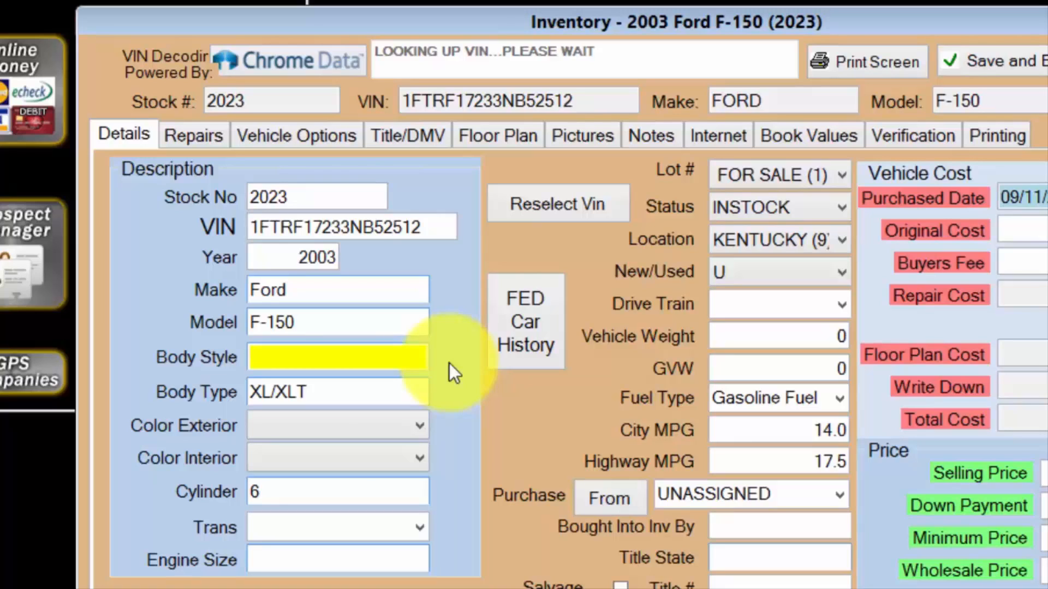
text(pu : PICK UP)
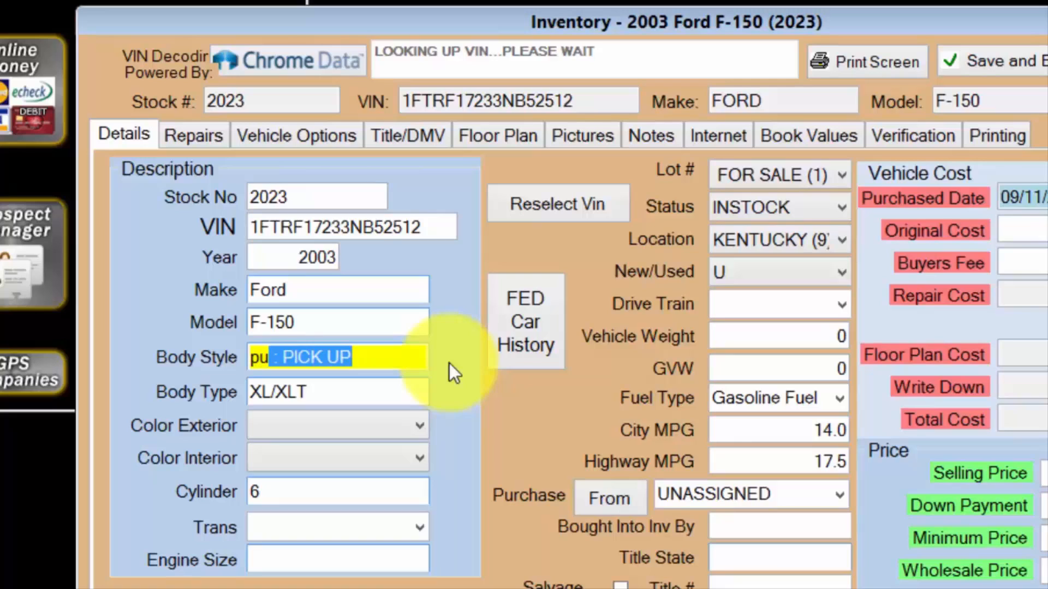
key(Tab)
key(Tab)
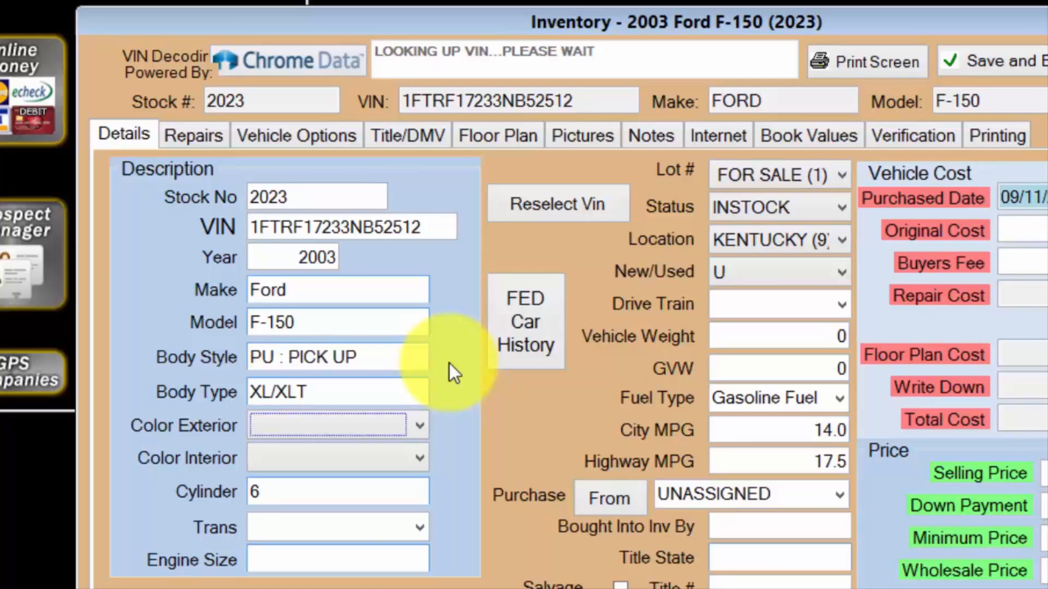
Set the exterior color to SILVER and the interior color to BLACK.
click(420, 424)
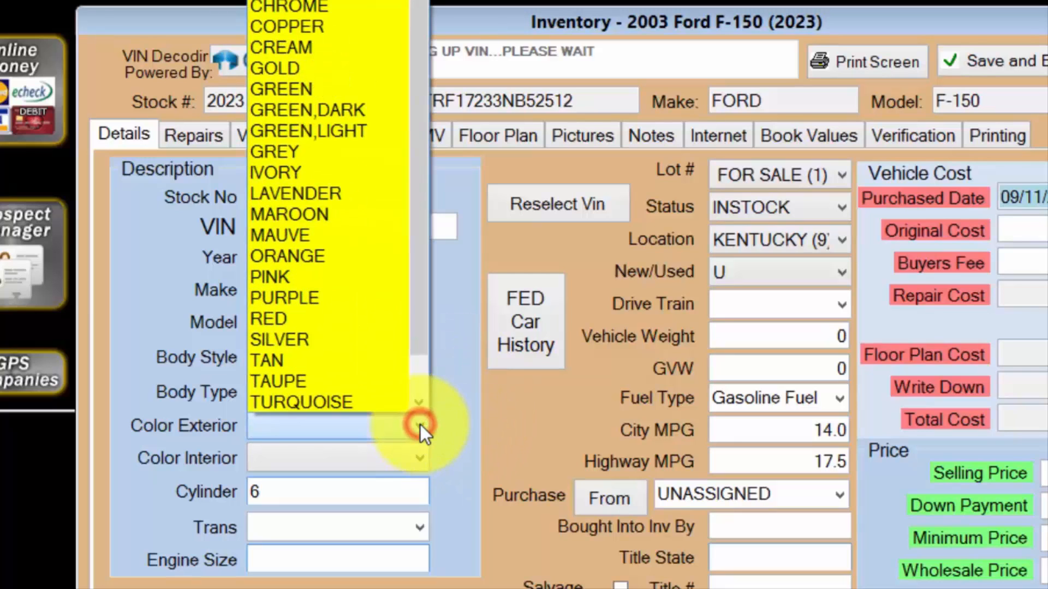
click(332, 338)
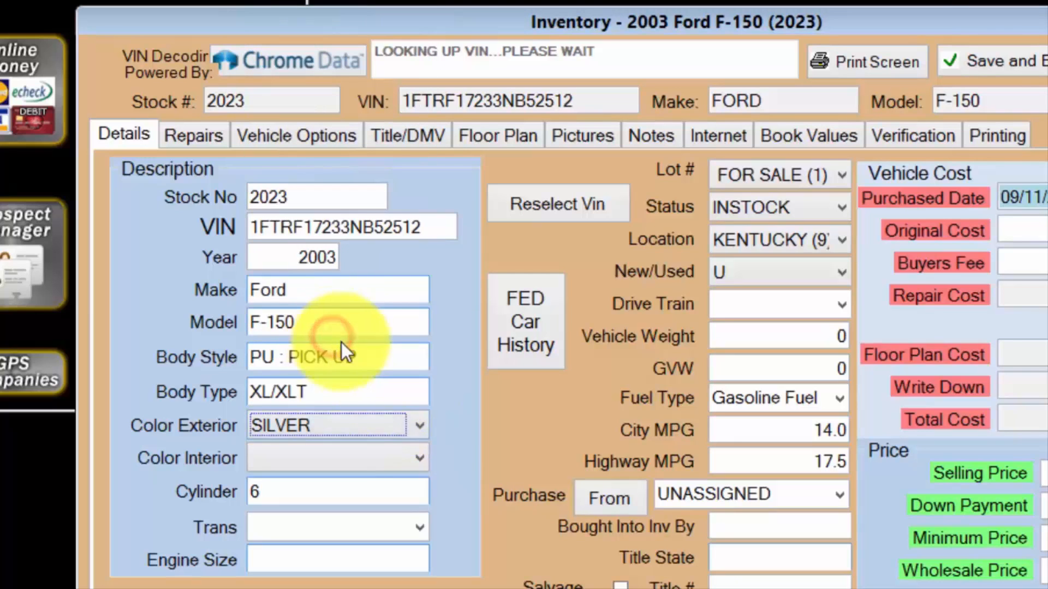
click(420, 463)
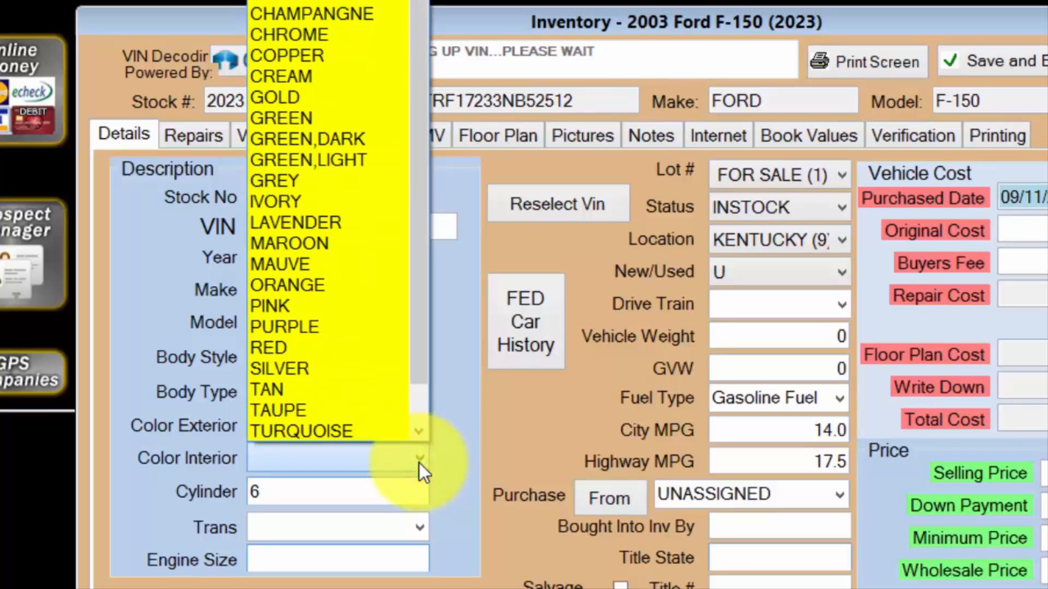
click(305, 1)
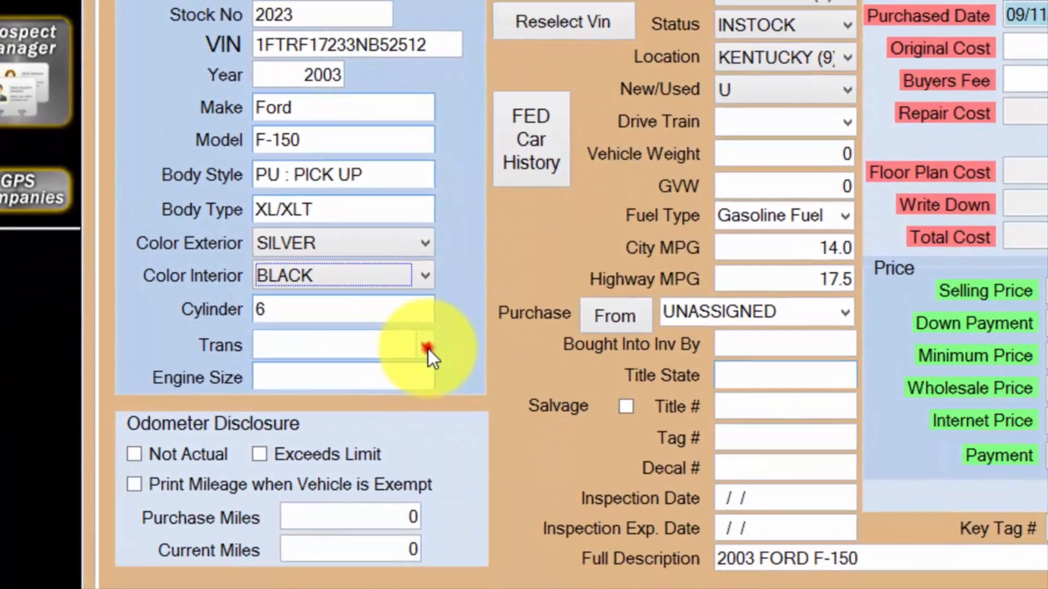
Choose AUTO as the vehicle's transmission.
click(421, 522)
click(402, 376)
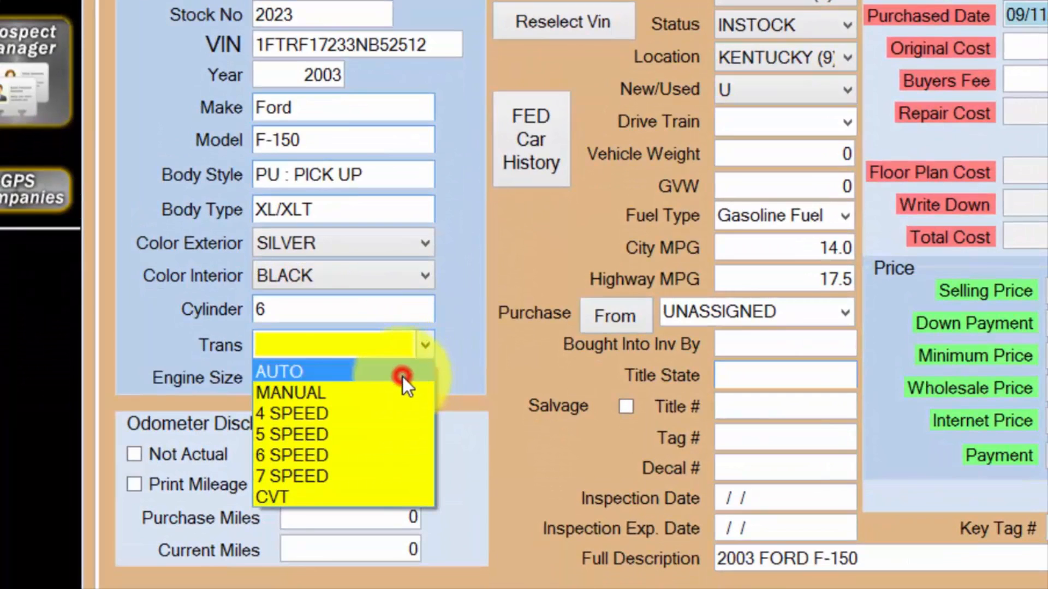
click(393, 382)
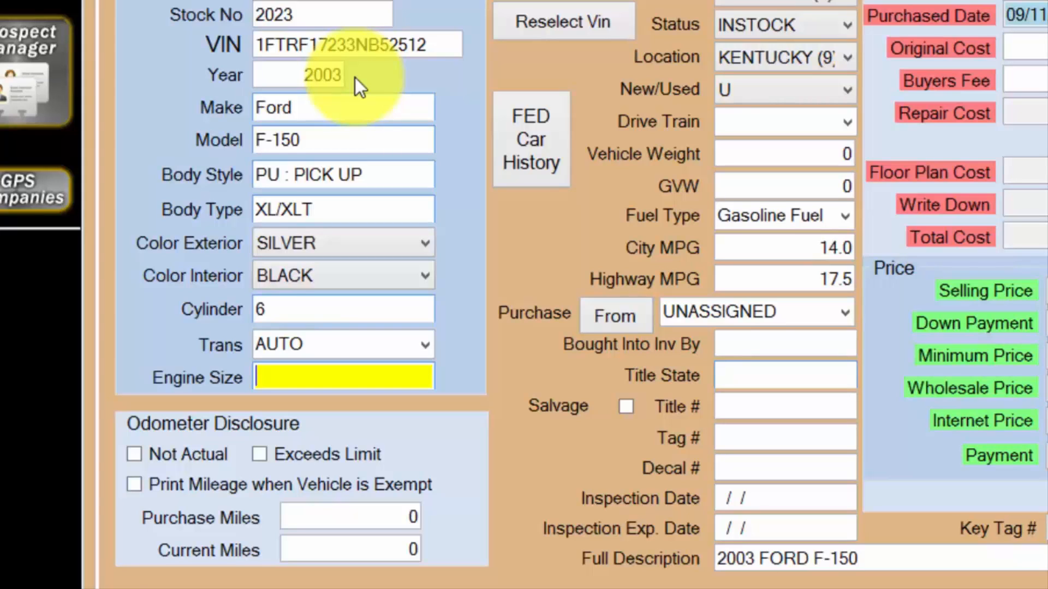
Enter 120370 as the purchase miles in the odometer disclosure.
click(134, 487)
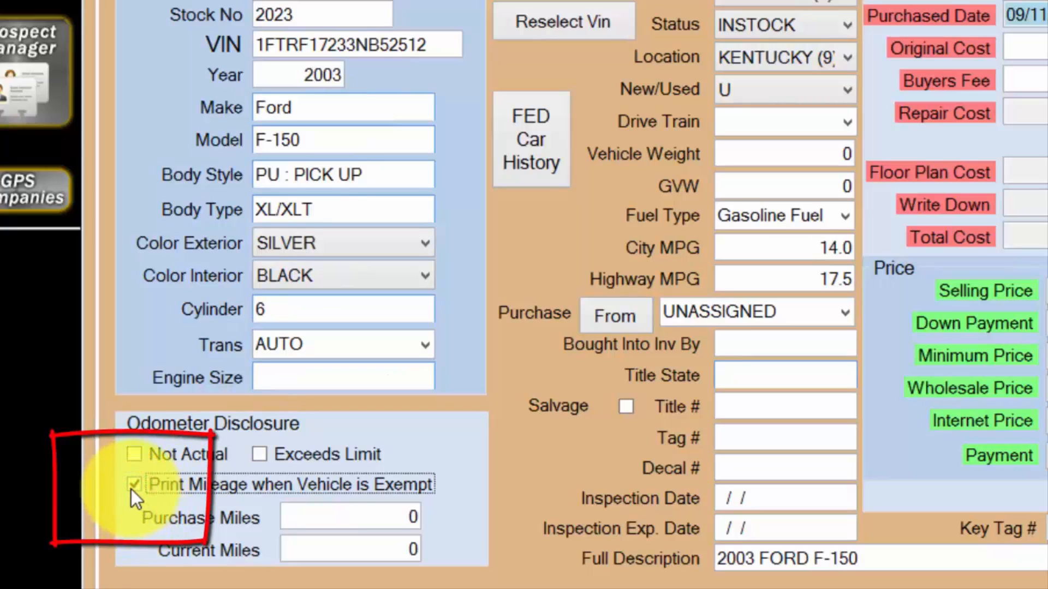
click(134, 486)
click(327, 520)
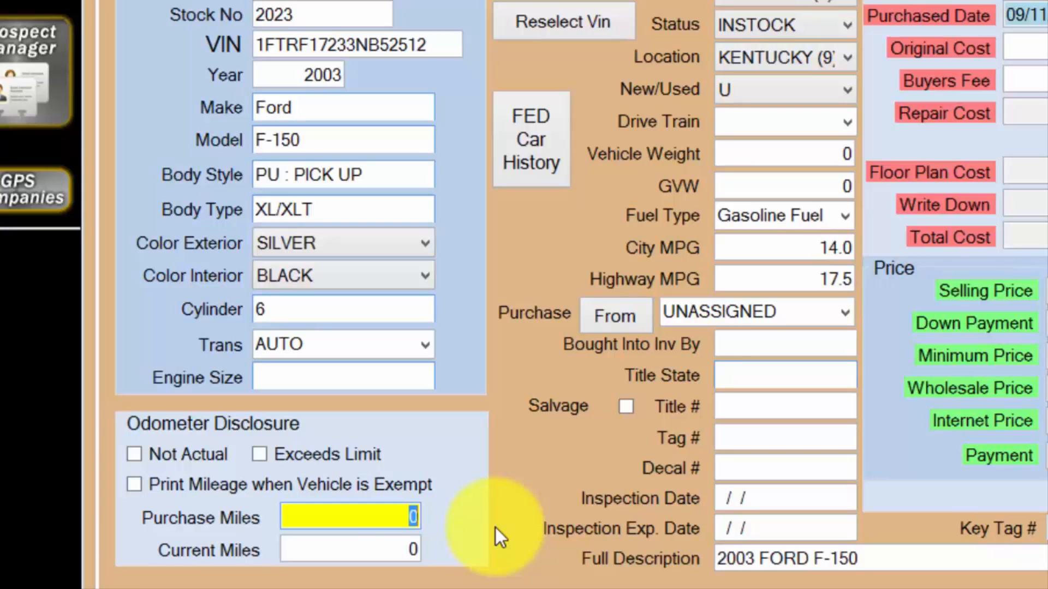
text(120370)
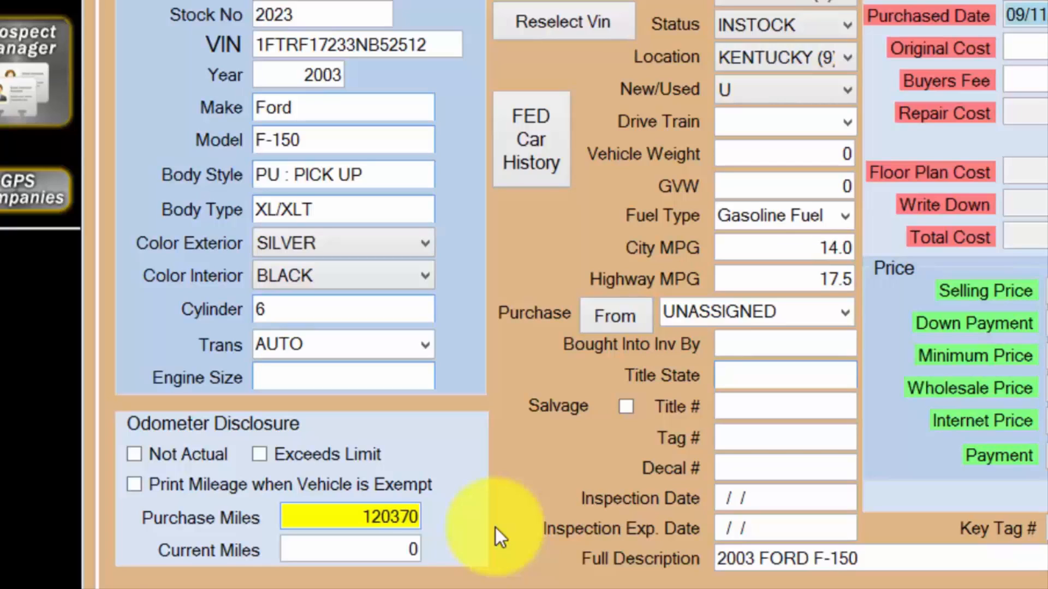
key(Tab)
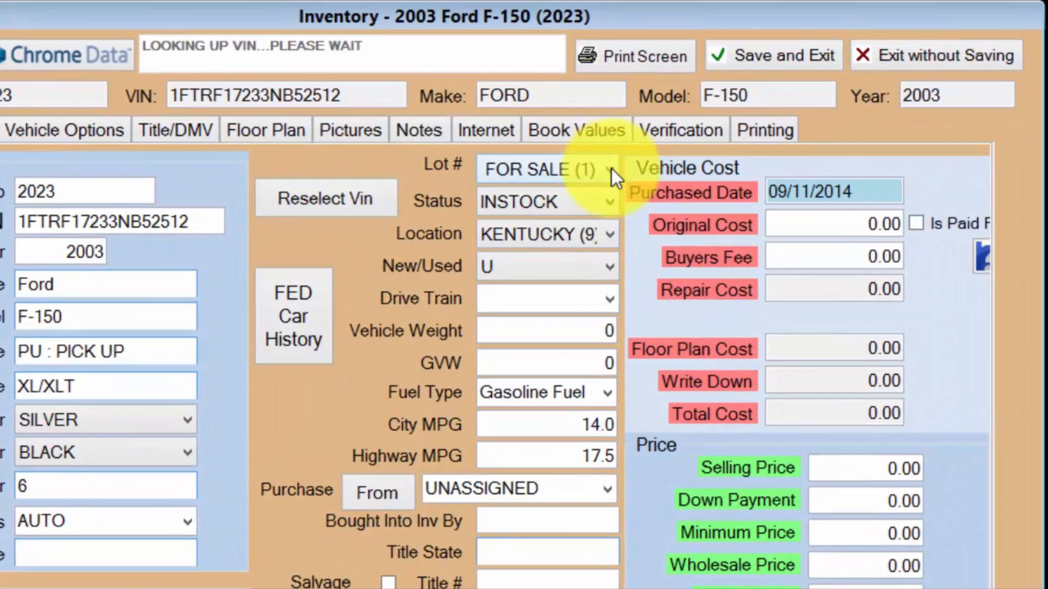
Select INSTOCK as the status, U for New/Used and RWD as the drive train.
click(607, 202)
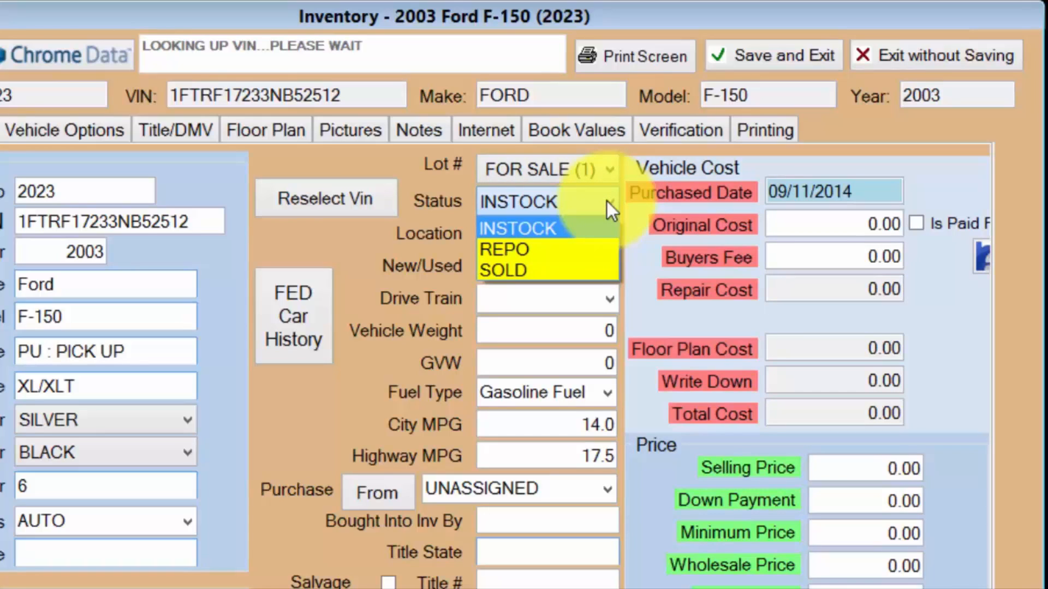
click(607, 202)
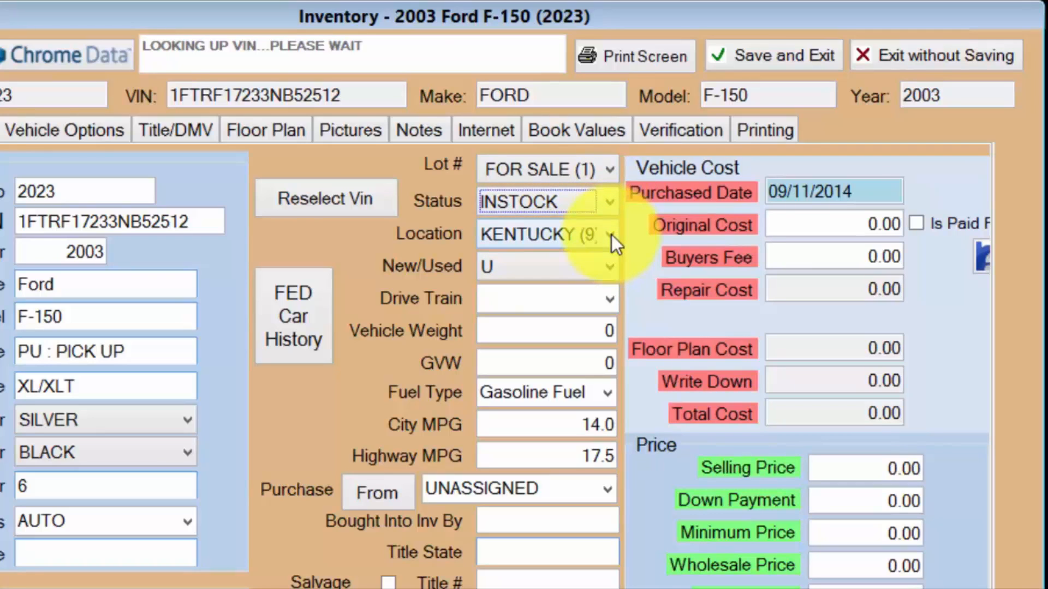
click(611, 267)
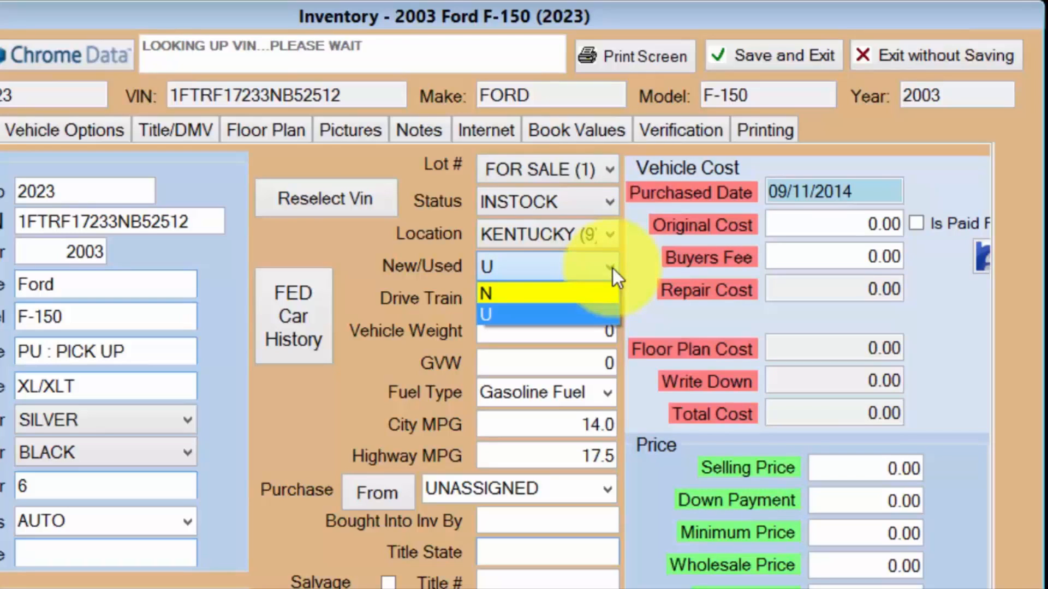
click(592, 313)
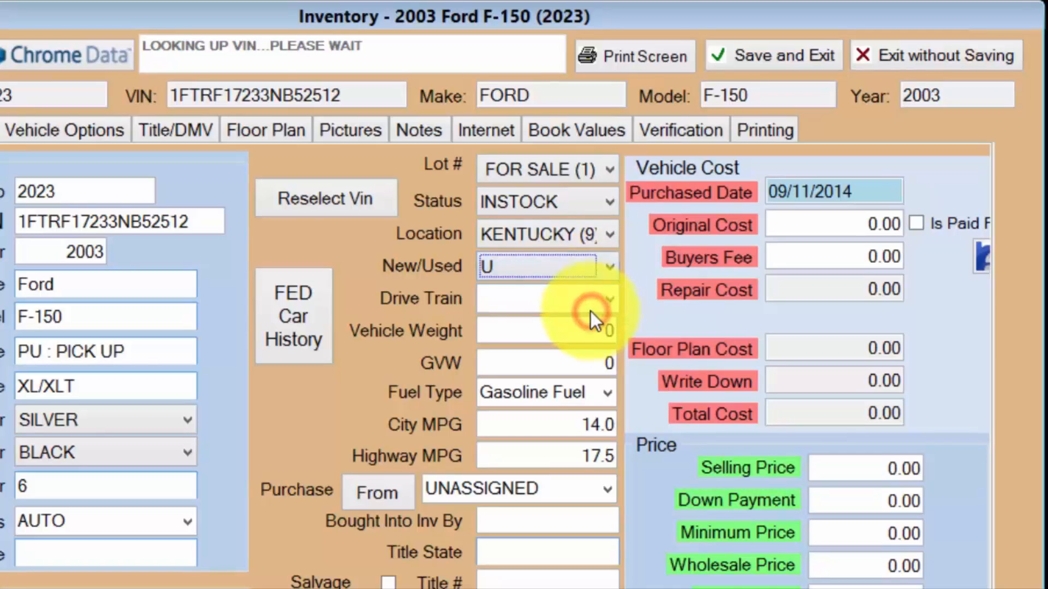
click(609, 299)
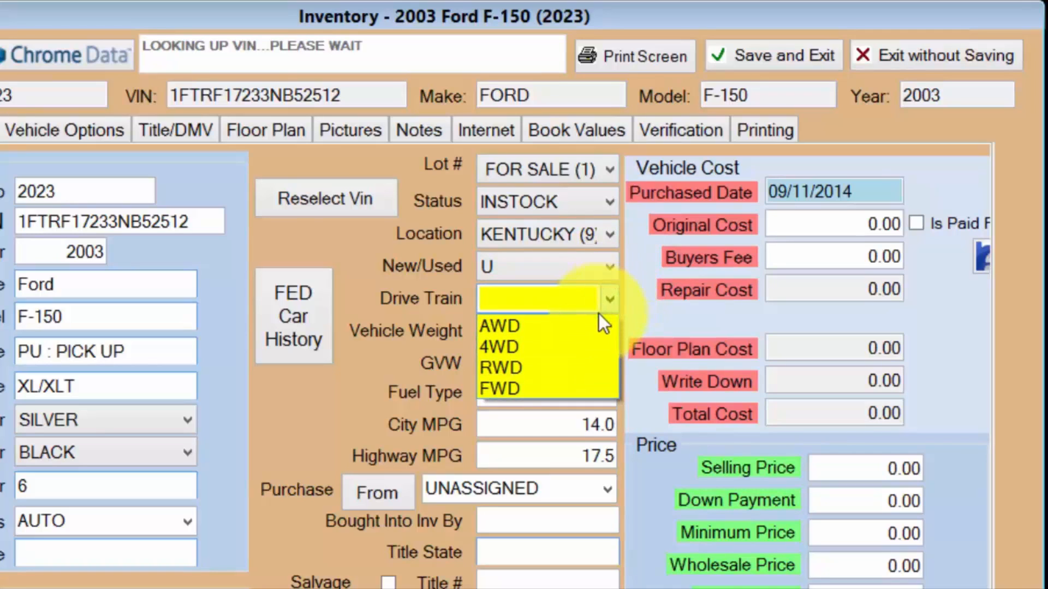
click(573, 368)
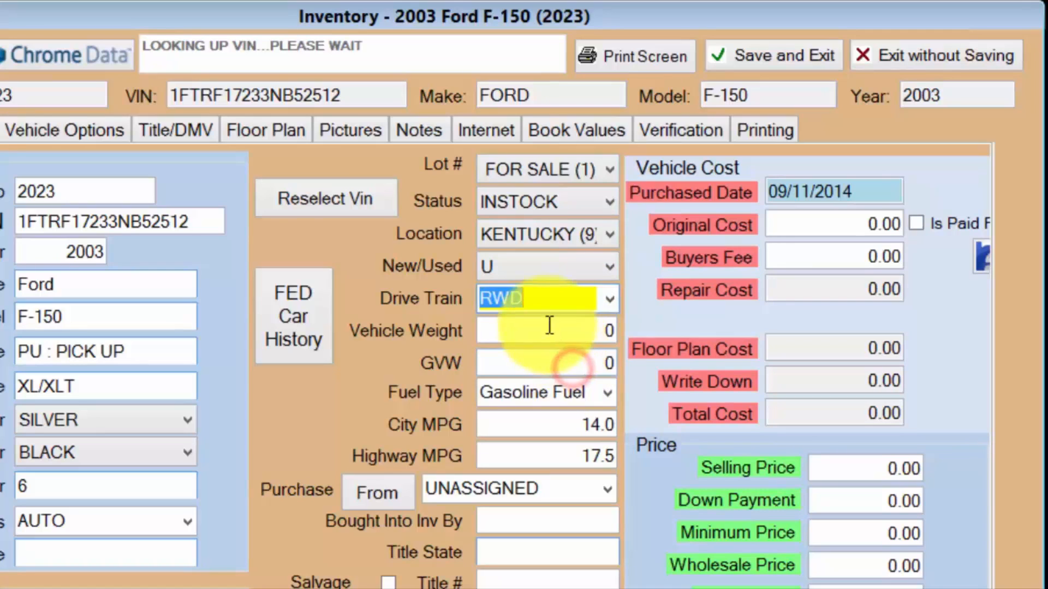
Set the vehicle weight to 4050 and the GVW to 6050.
click(549, 331)
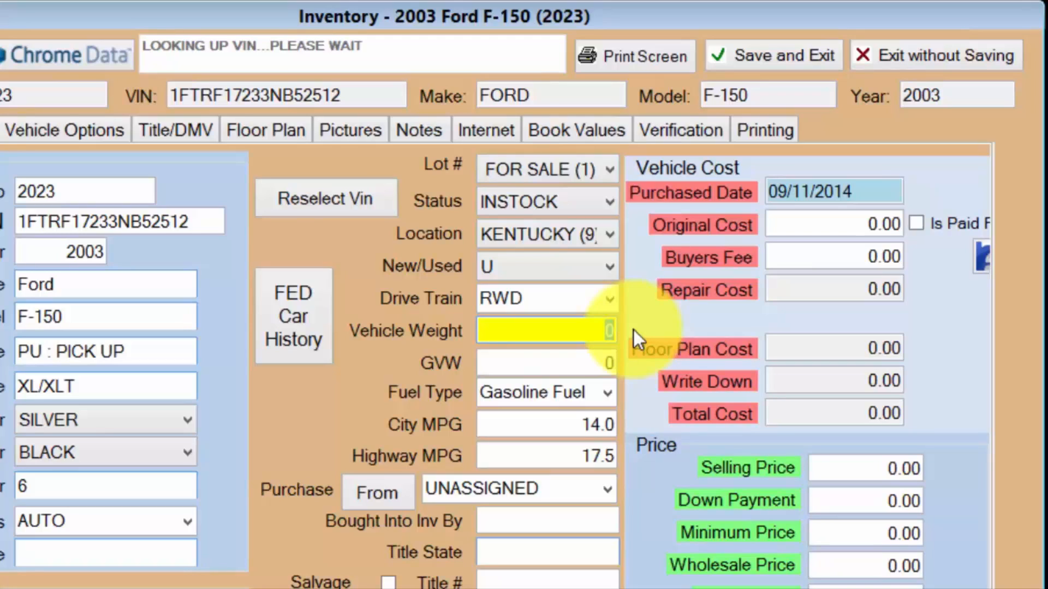
text(4050)
key(Tab)
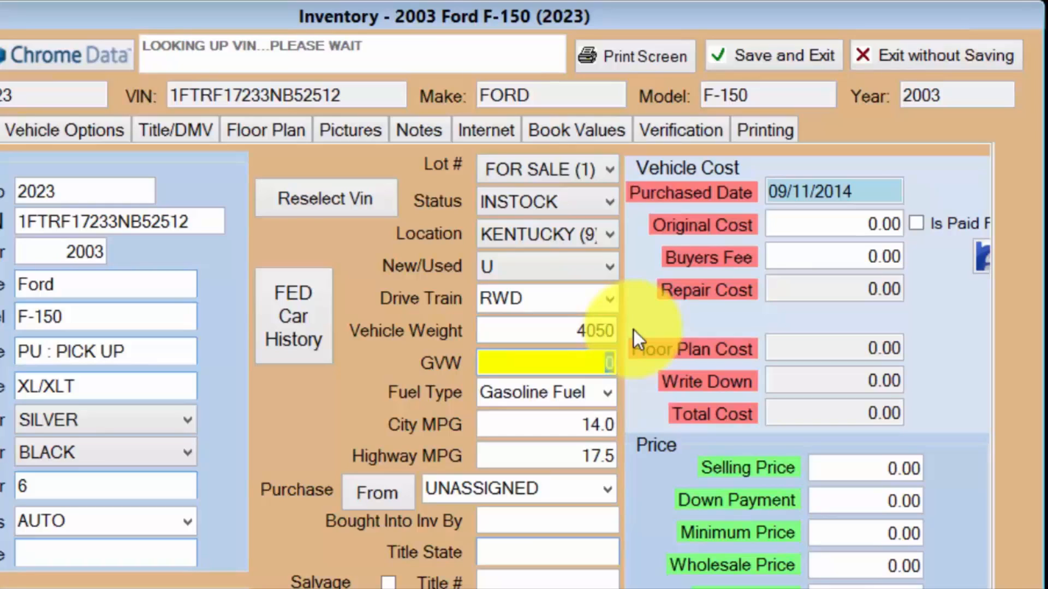
text(6050)
key(Tab)
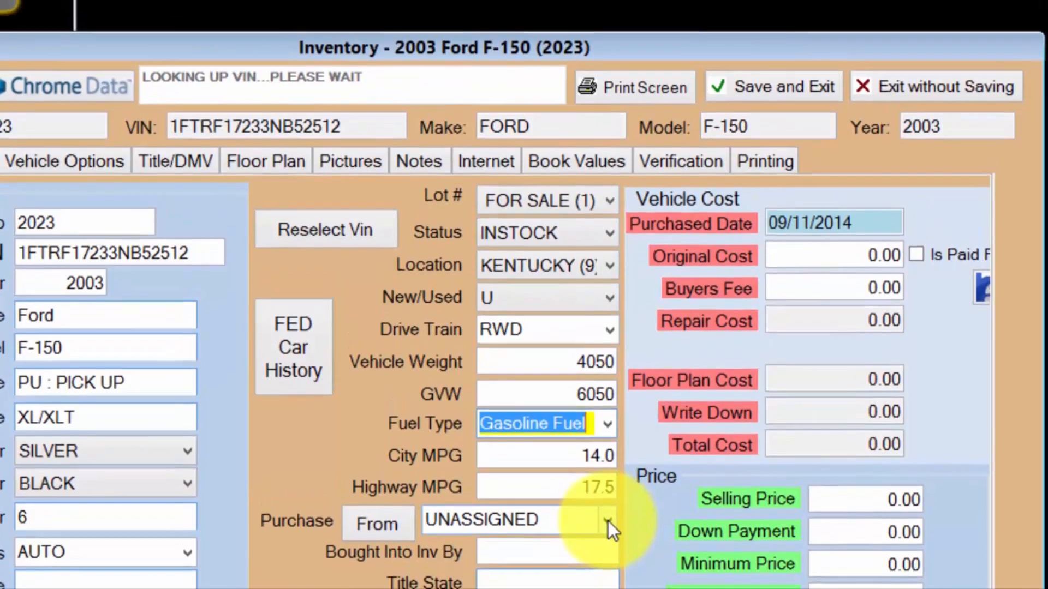
Set the purchase source to MANHEIM - LOUISVILLE and view the list of managed purchase contacts.
click(608, 490)
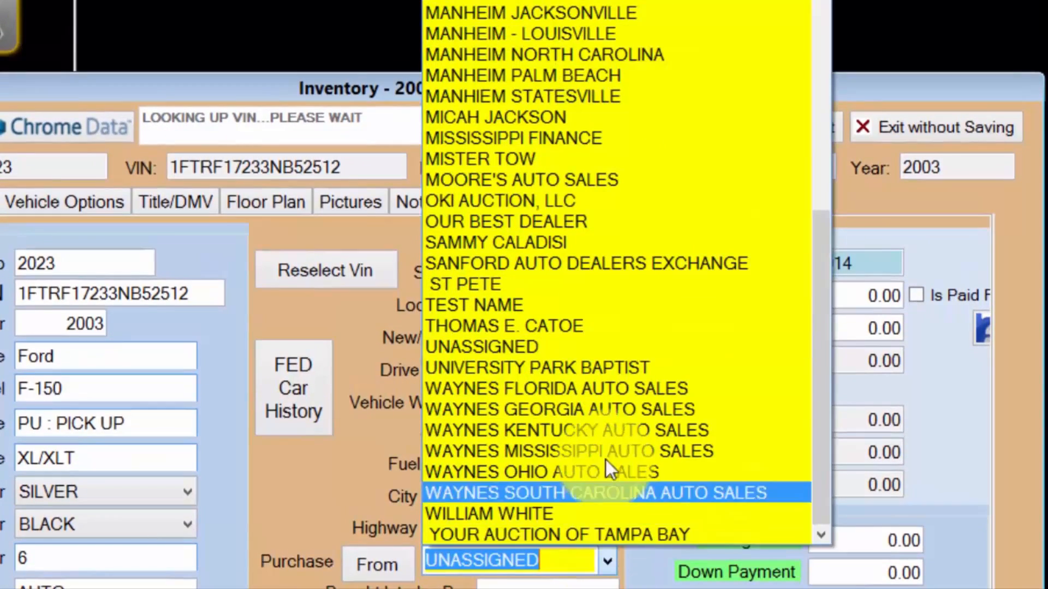
click(635, 32)
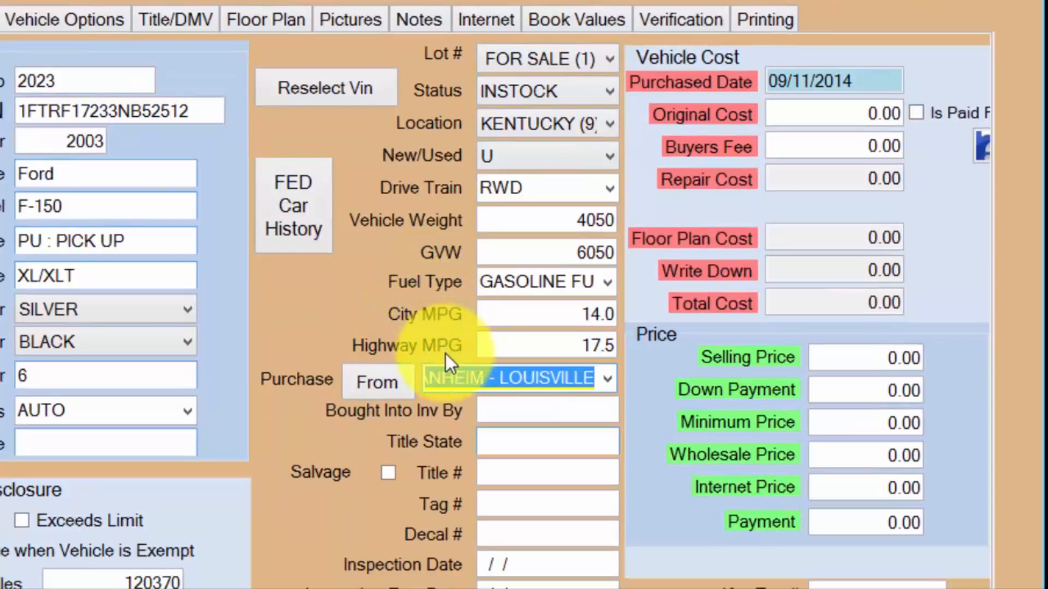
click(368, 389)
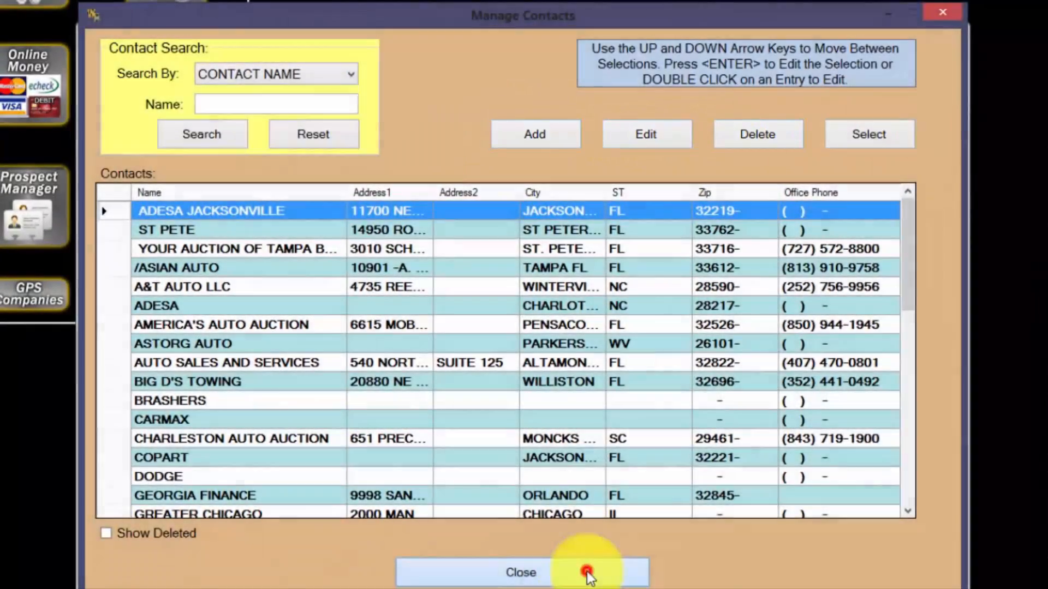
click(589, 572)
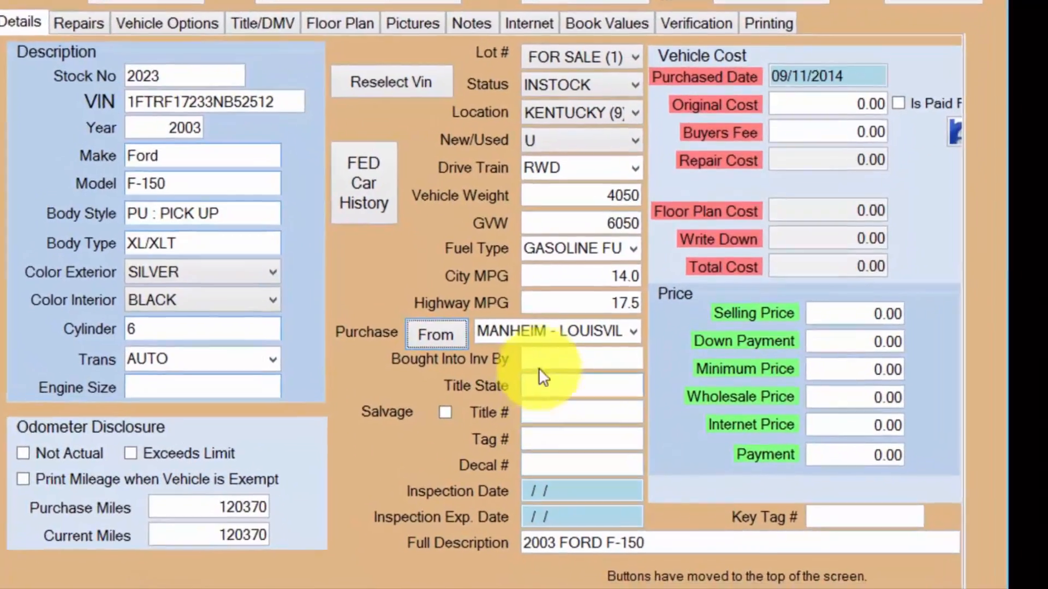
Enter the buyer's name as who bought the vehicle into inventory, and KY as the title state.
click(560, 409)
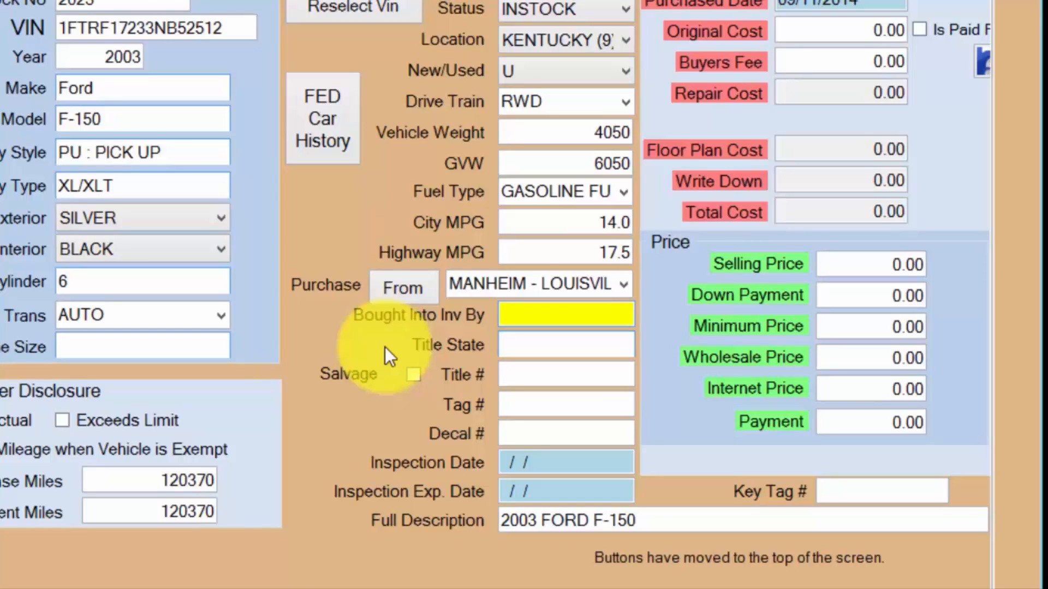
text(MAC)
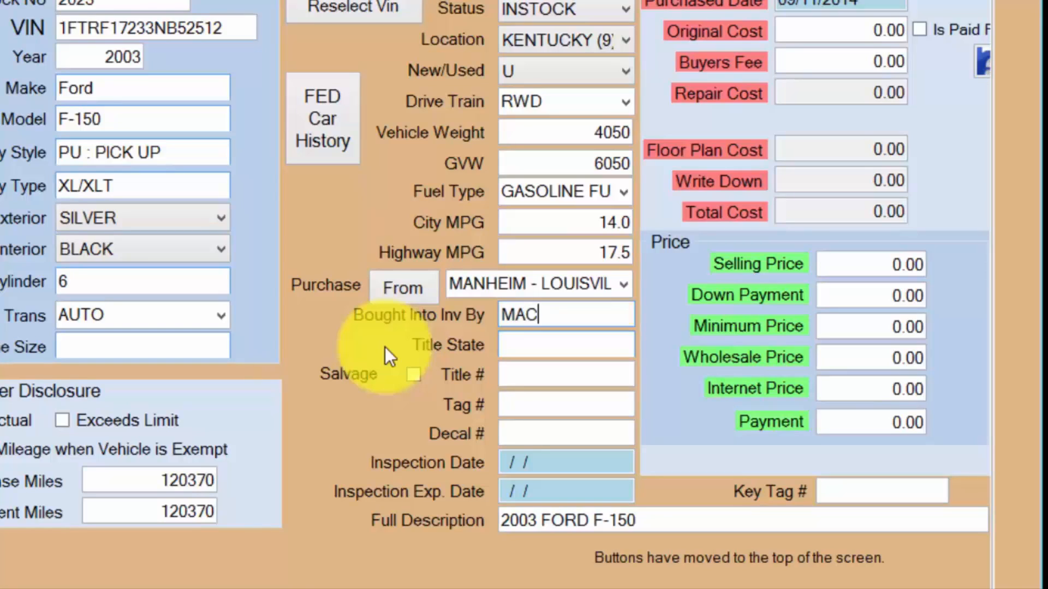
key(Tab)
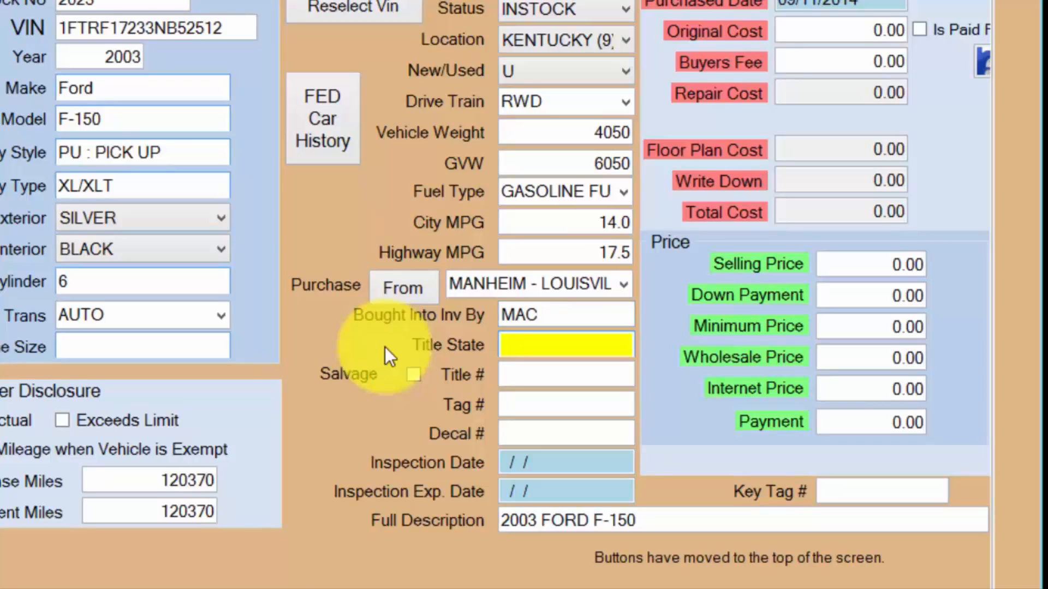
text(ky)
key(Tab)
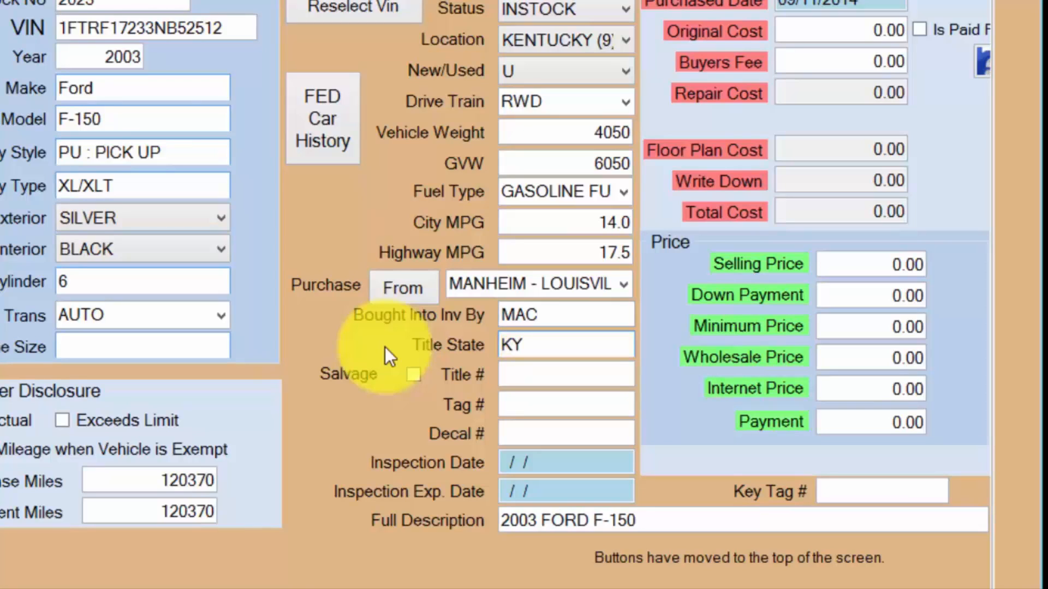
Mark the vehicle as salvage and enter 123456789 as its title number.
click(417, 379)
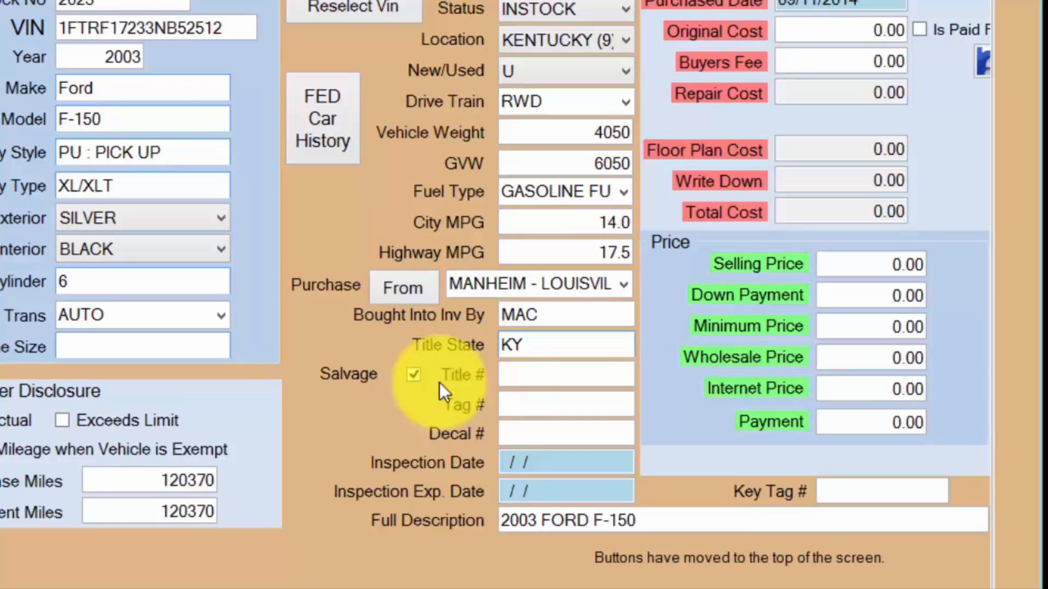
click(518, 376)
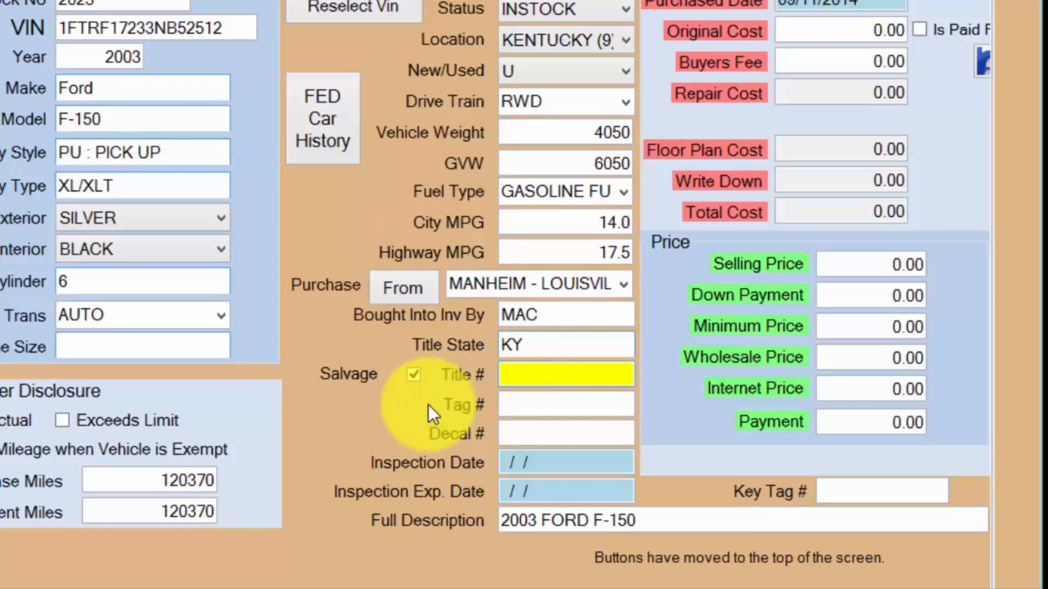
text(123456789)
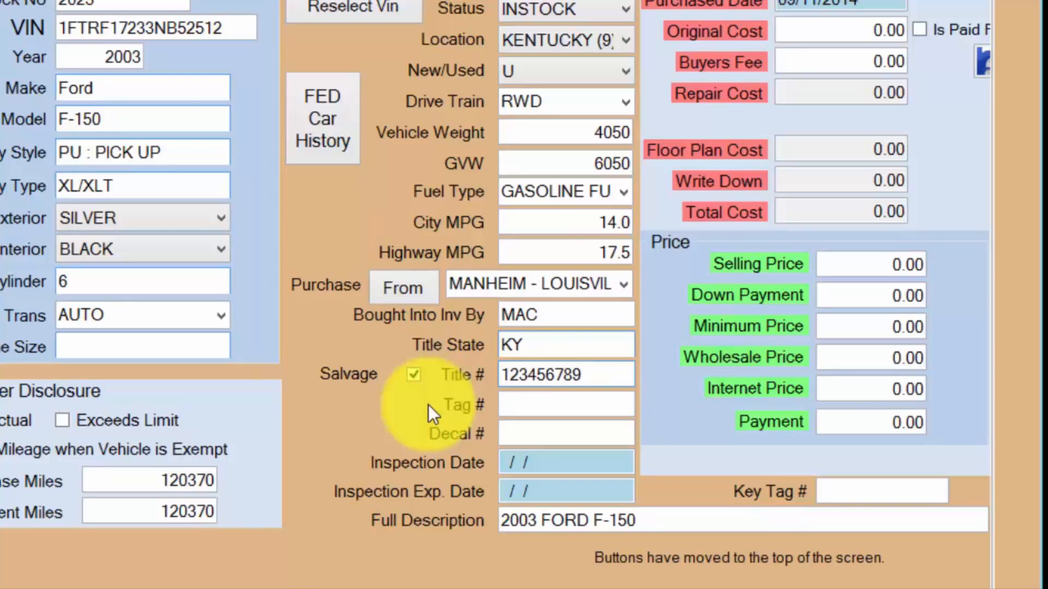
key(Tab)
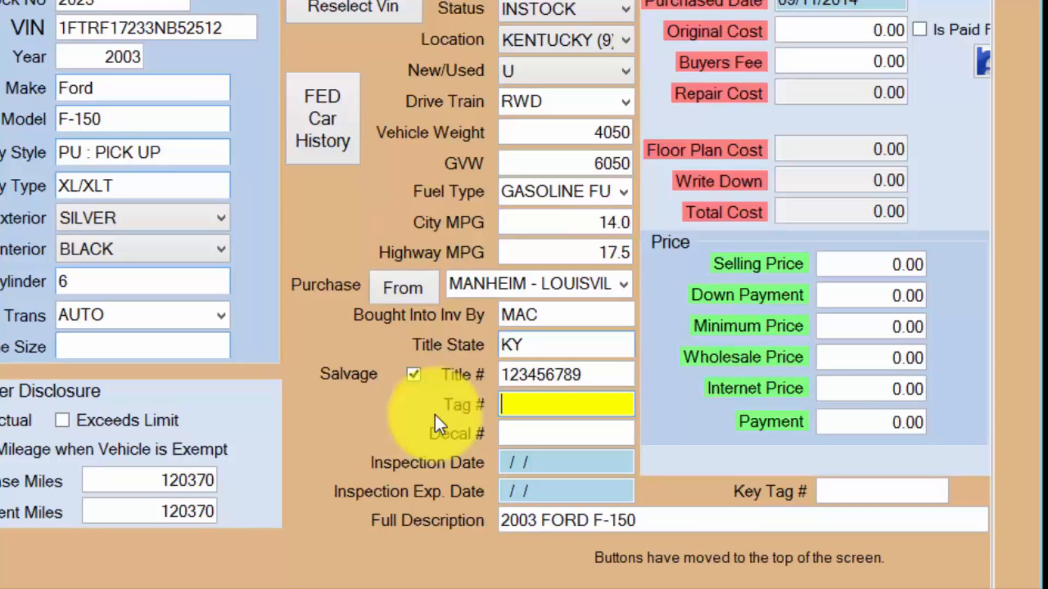
Leave the decal number and both inspection dates blank, and set the key tag number to B4.
click(517, 426)
click(542, 464)
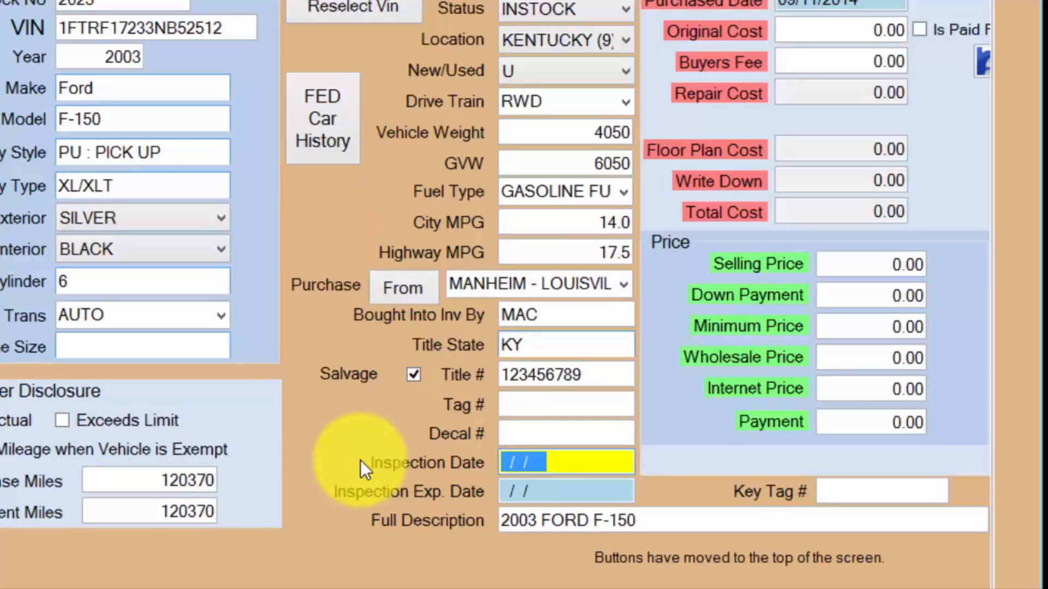
click(581, 491)
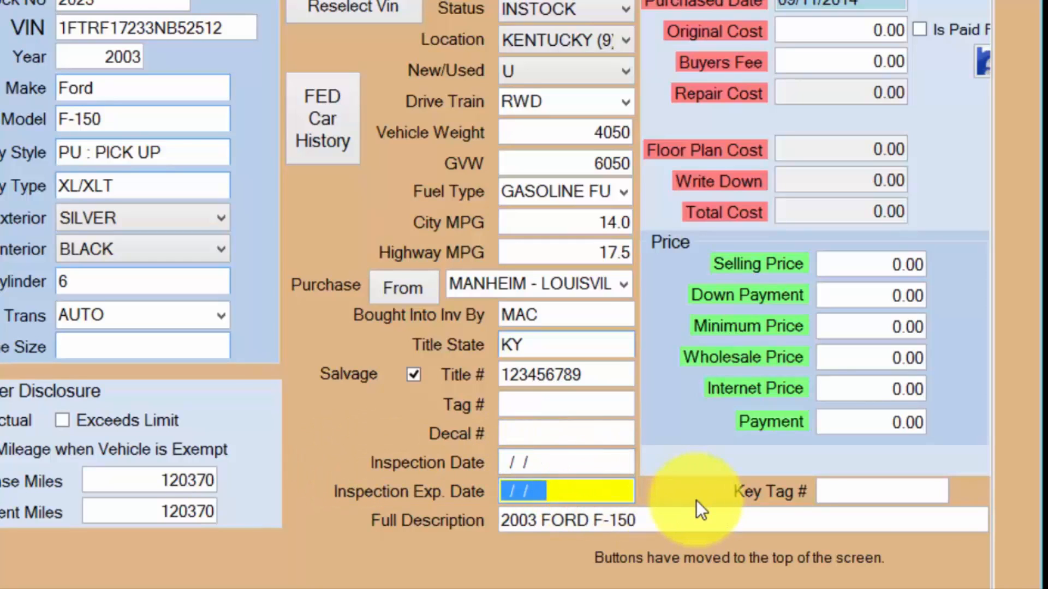
click(852, 495)
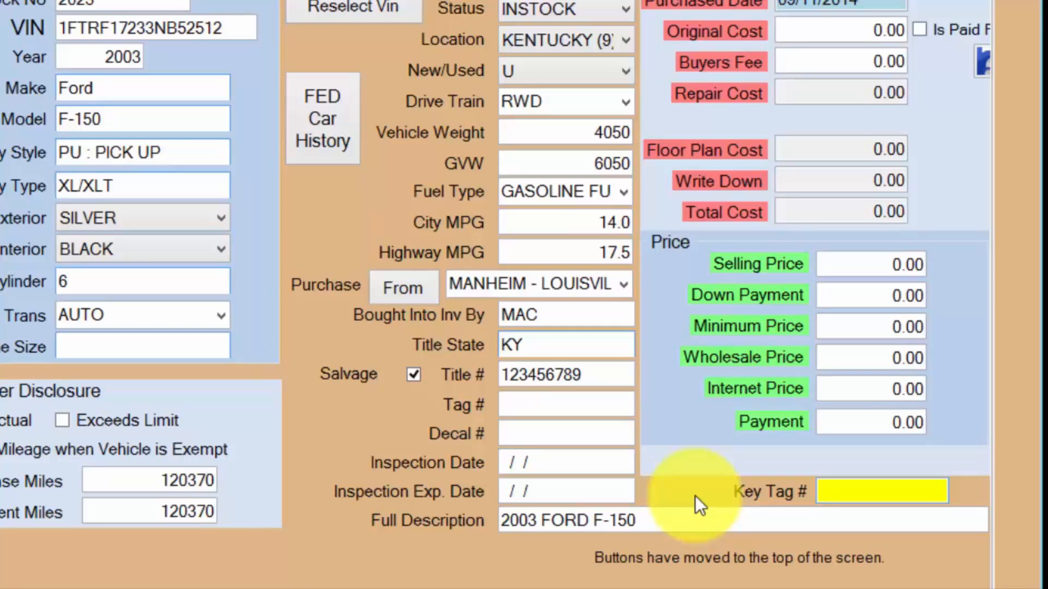
text(B4)
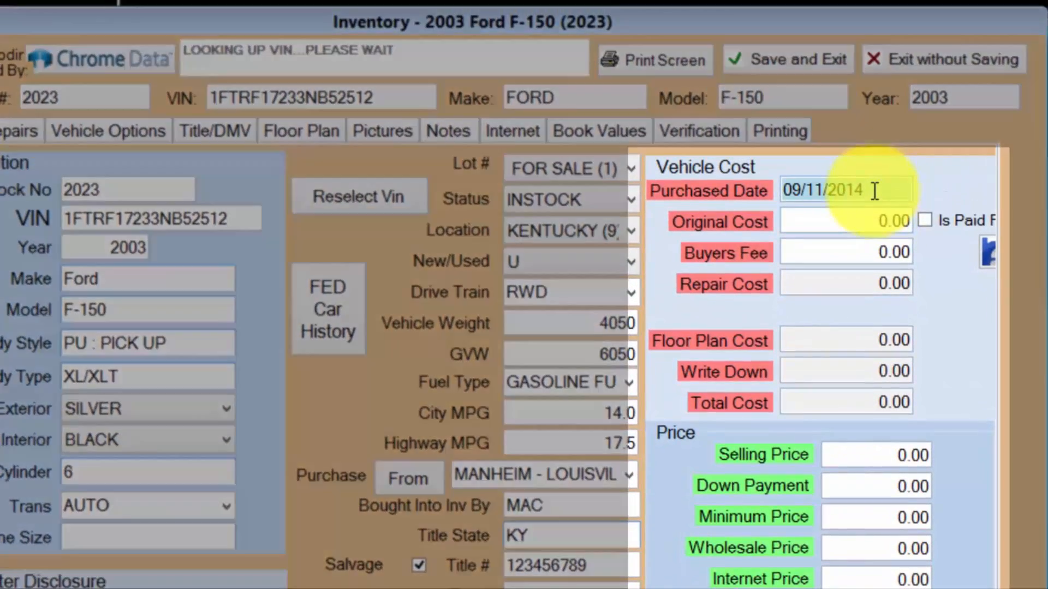
Set the purchased date to 09/01/2014 and the original cost to 3950.
click(869, 2)
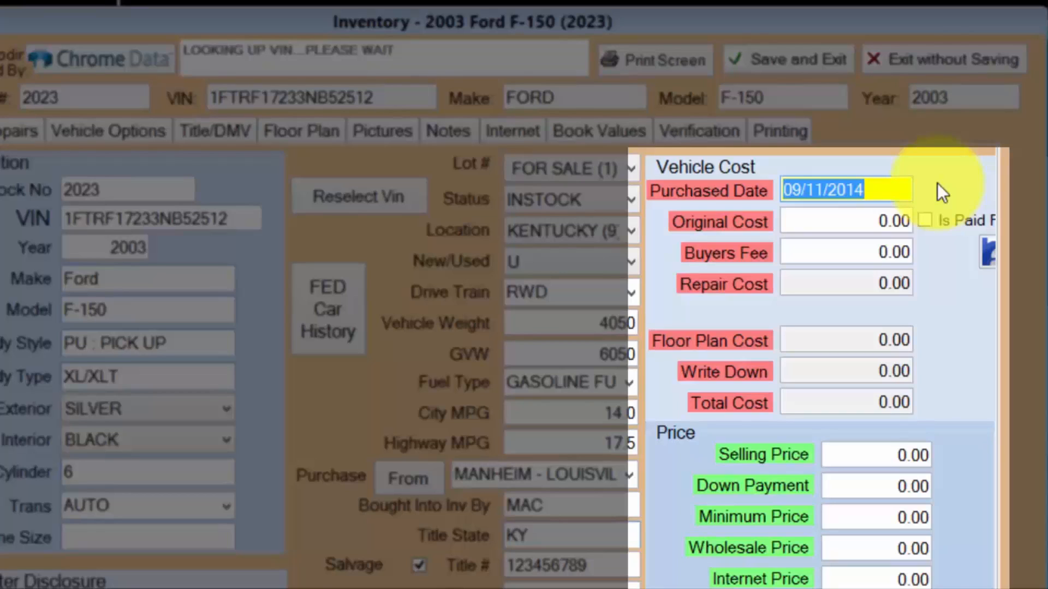
text(09/01/)
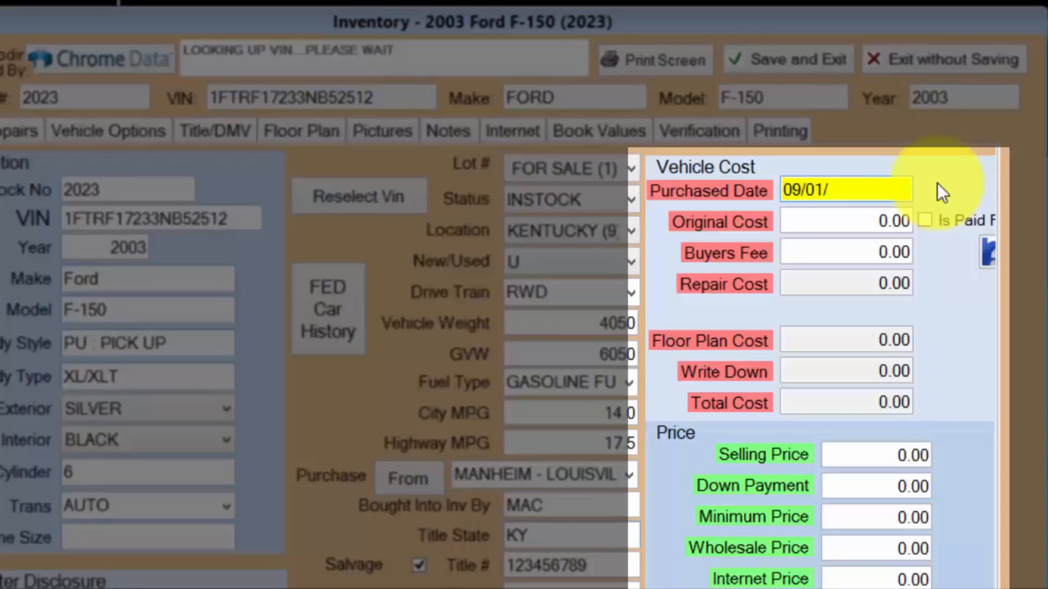
text(2014)
key(Tab)
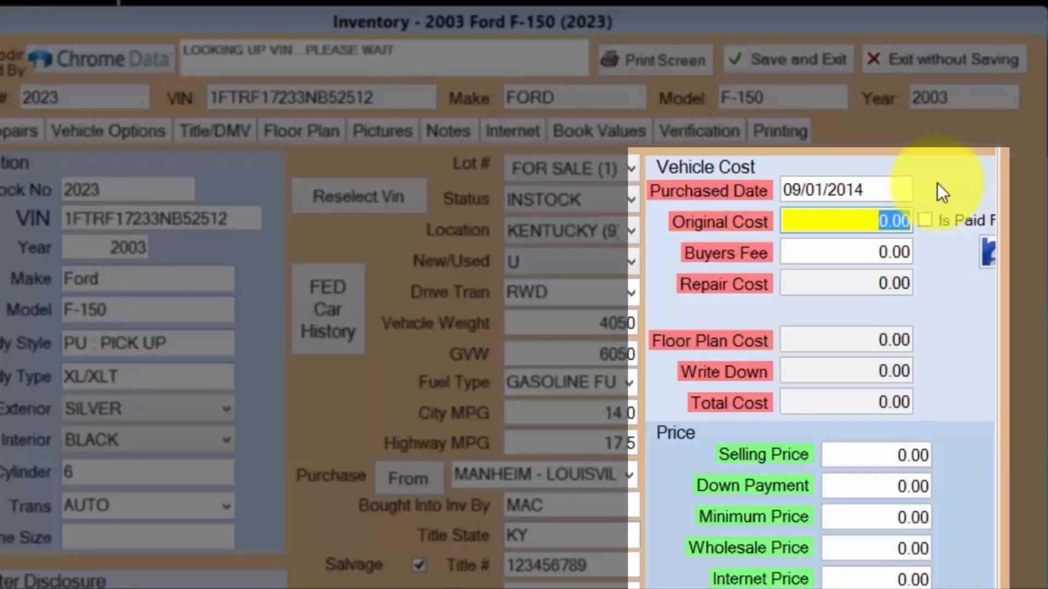
text(3950)
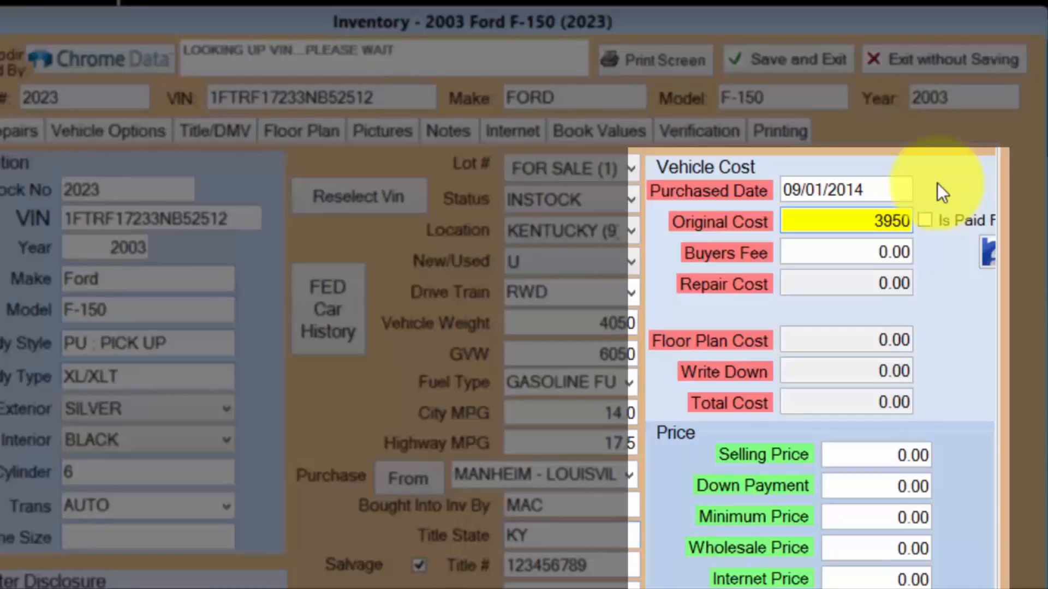
key(Tab)
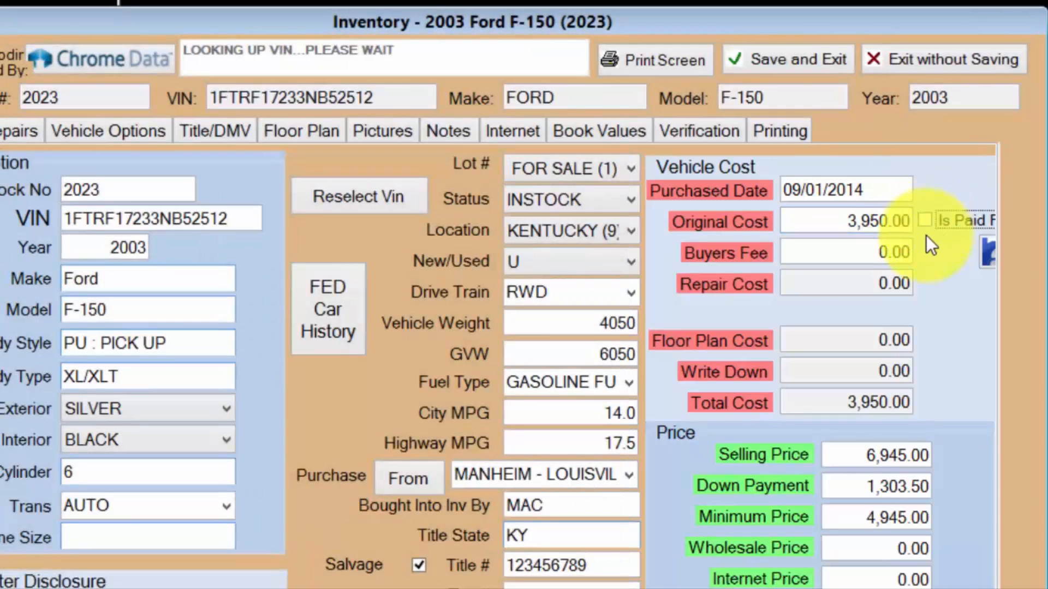
Read the help on the paid-for option, close it and mark the vehicle as paid for.
click(988, 251)
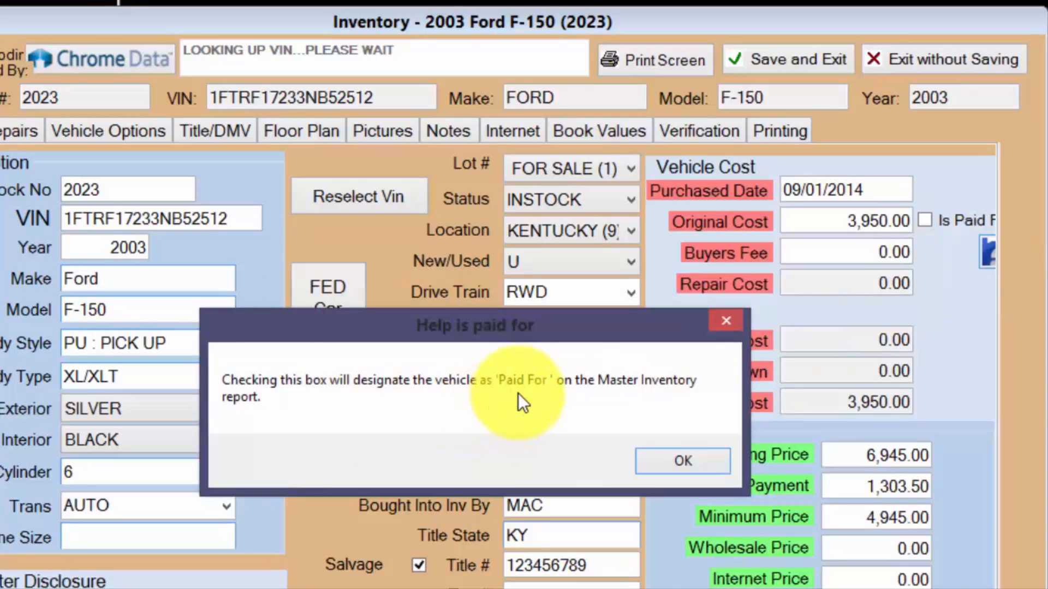
click(661, 467)
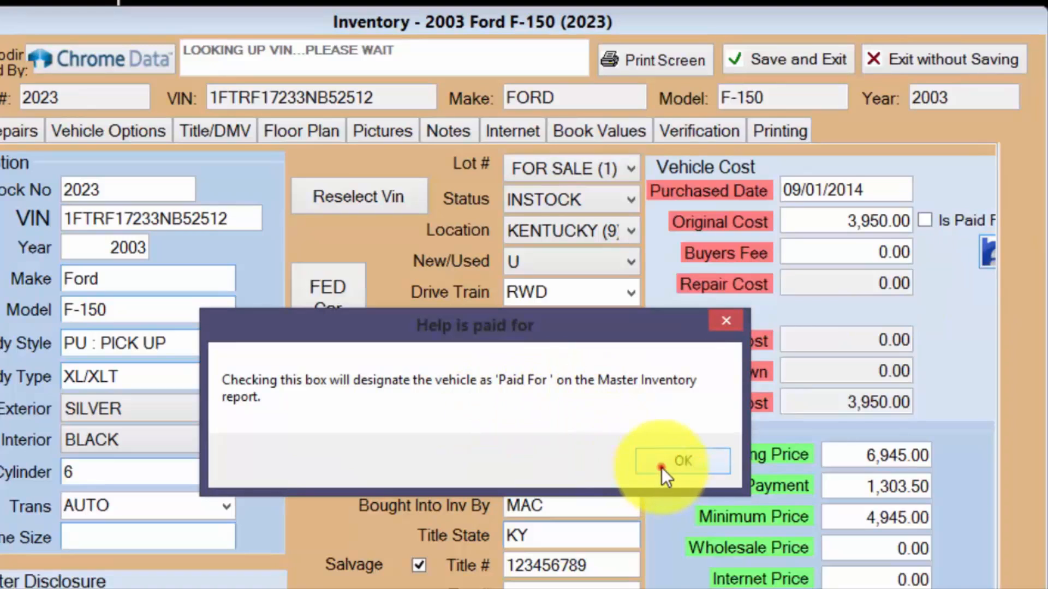
click(925, 221)
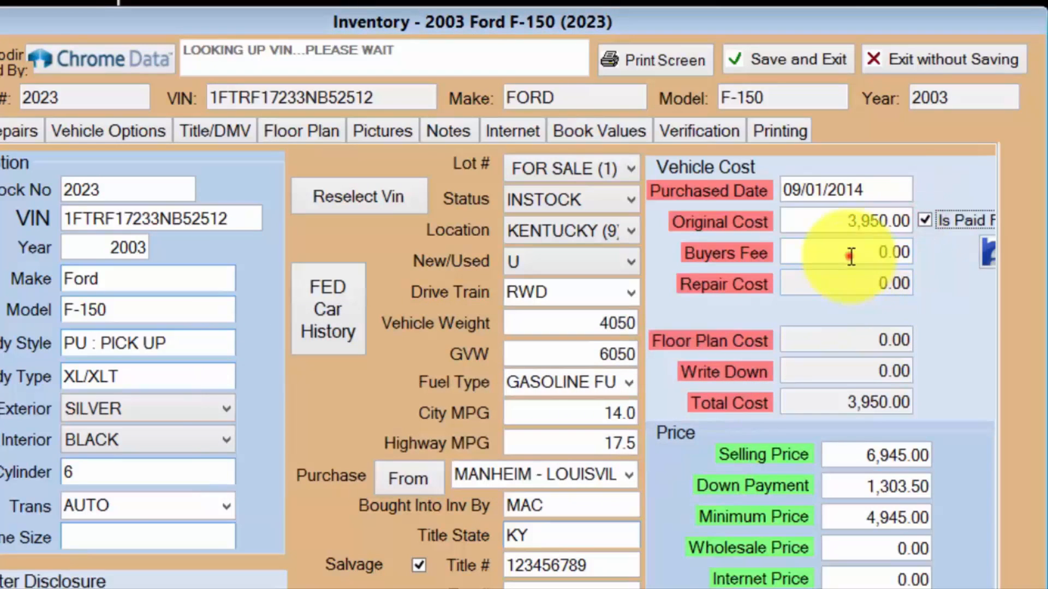
Set the buyers fee in the vehicle costs to 250.
click(849, 254)
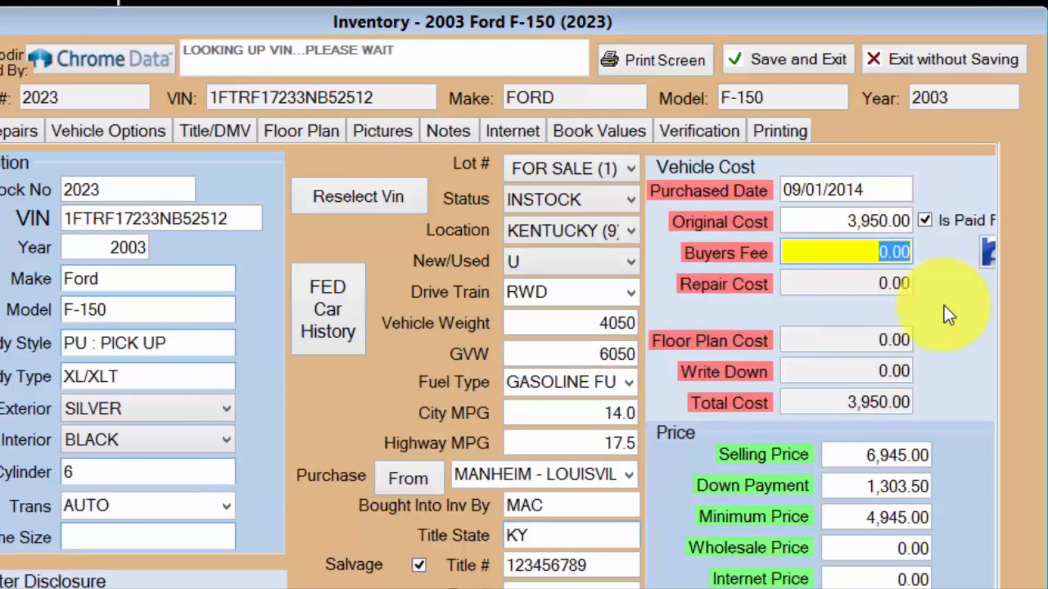
text(250)
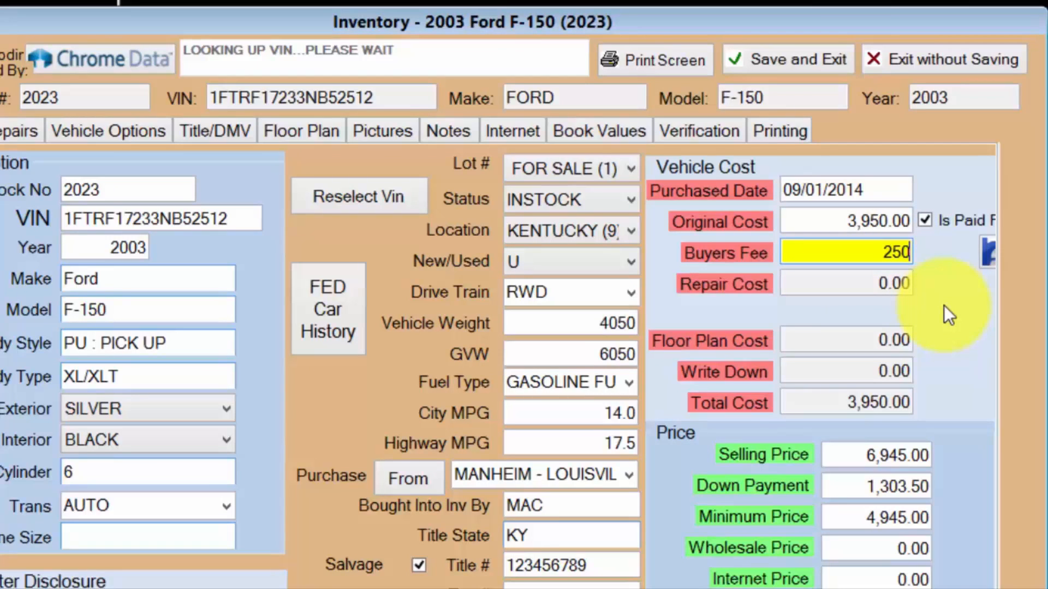
key(Tab)
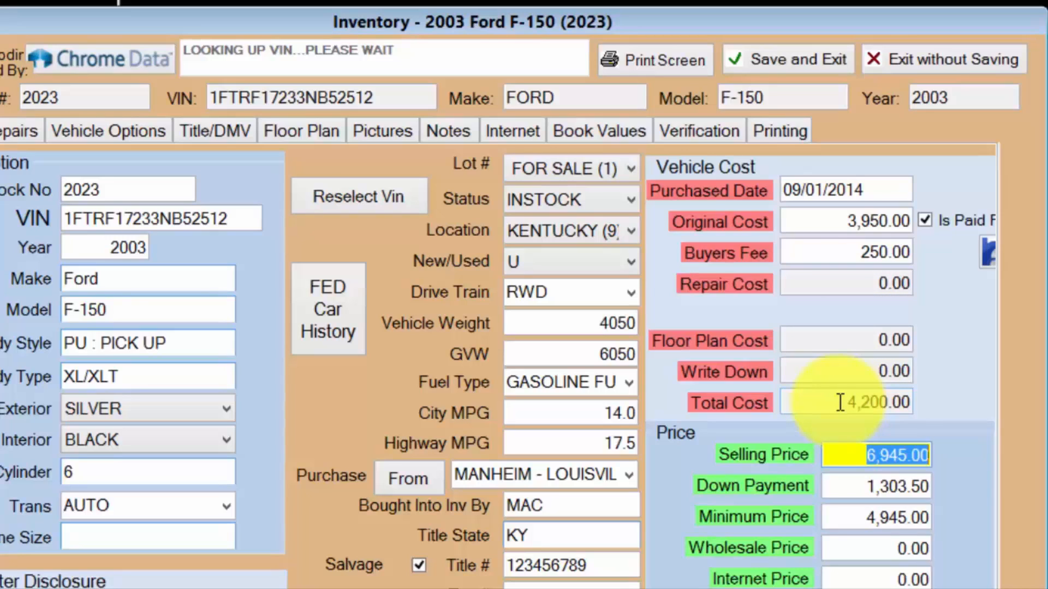
click(840, 369)
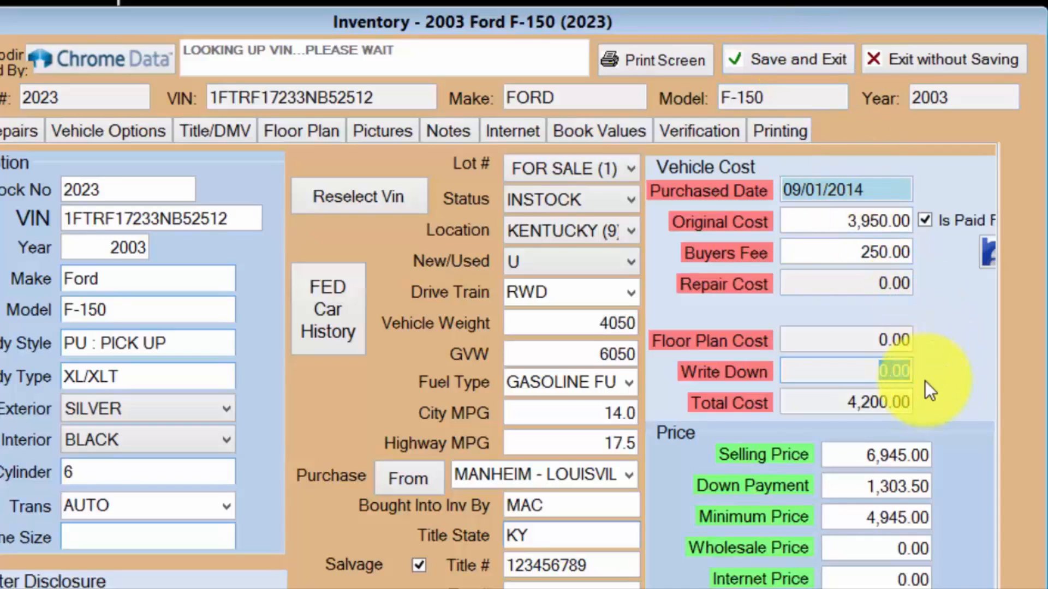
Set the wholesale price to 4500 and the internet price to 7000.
click(887, 455)
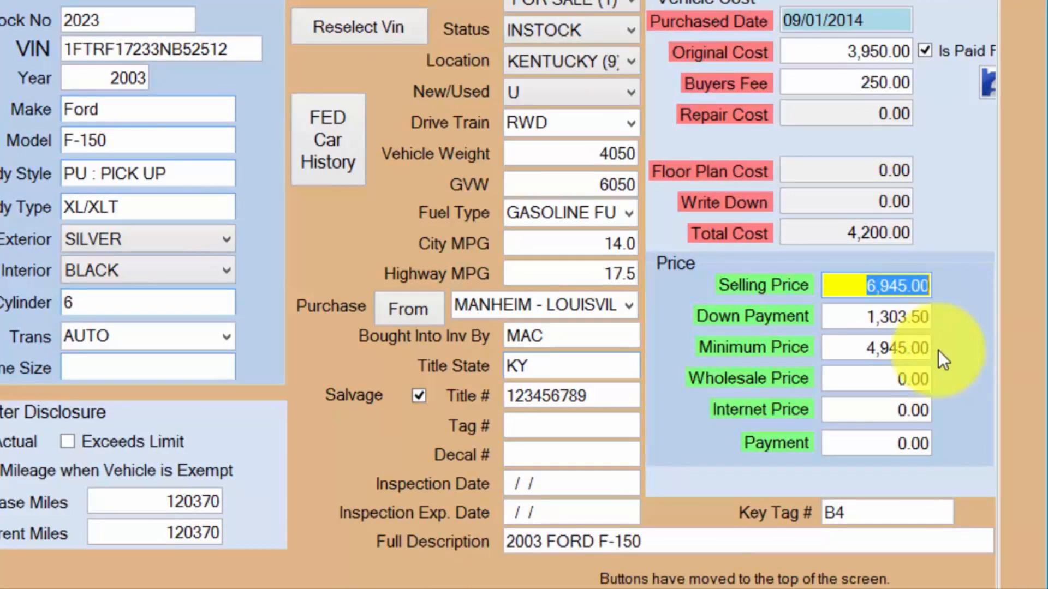
click(885, 379)
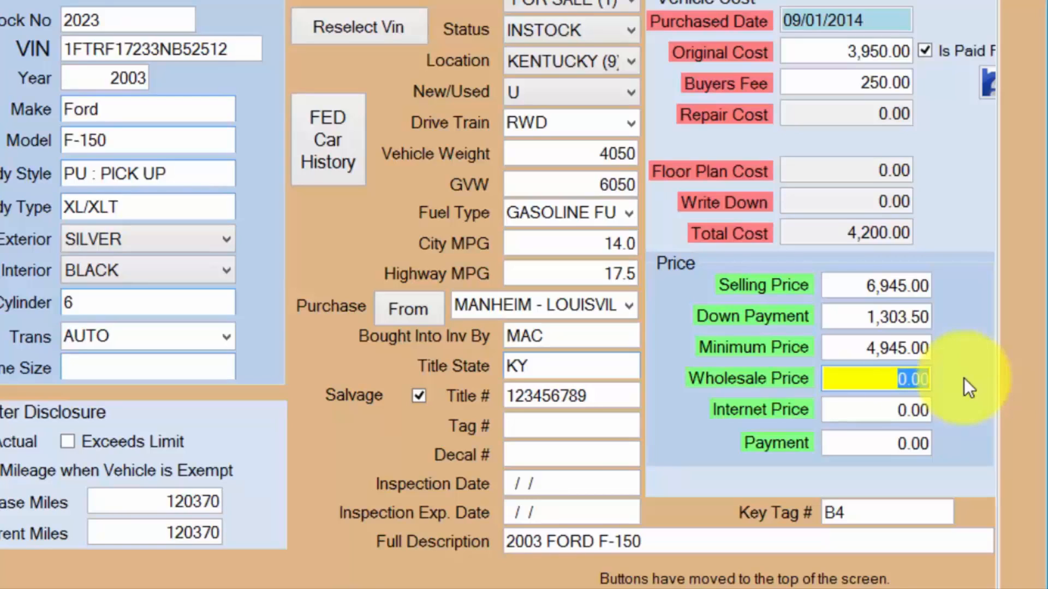
text(4500)
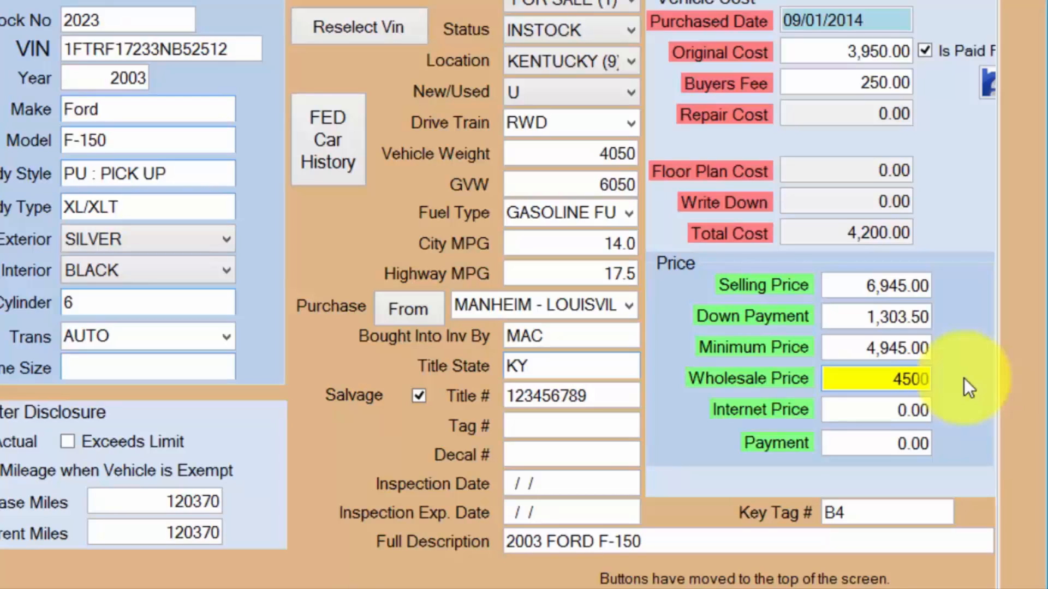
key(Tab)
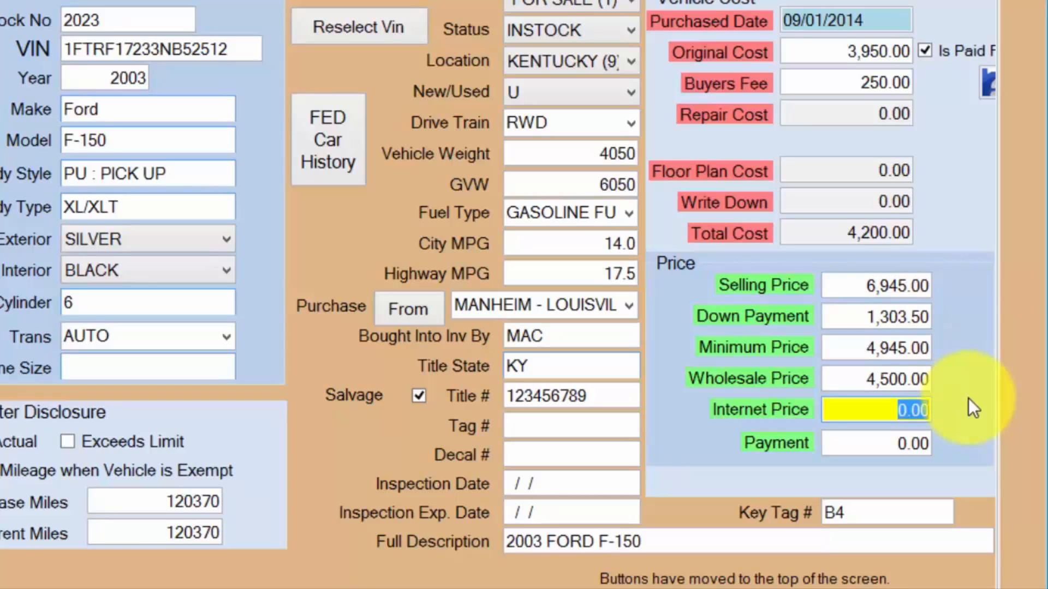
text(7000)
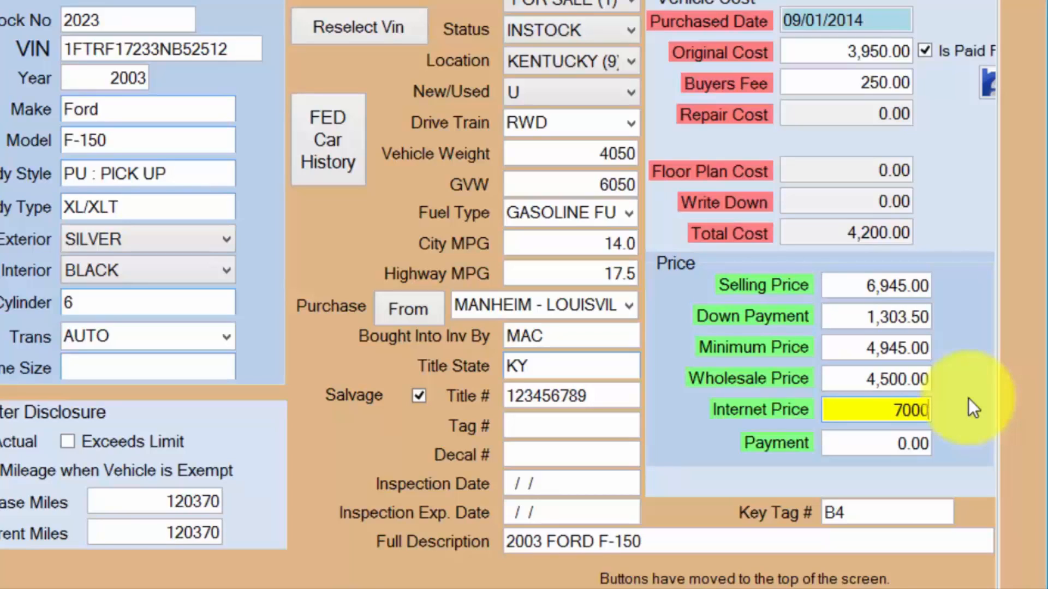
key(Tab)
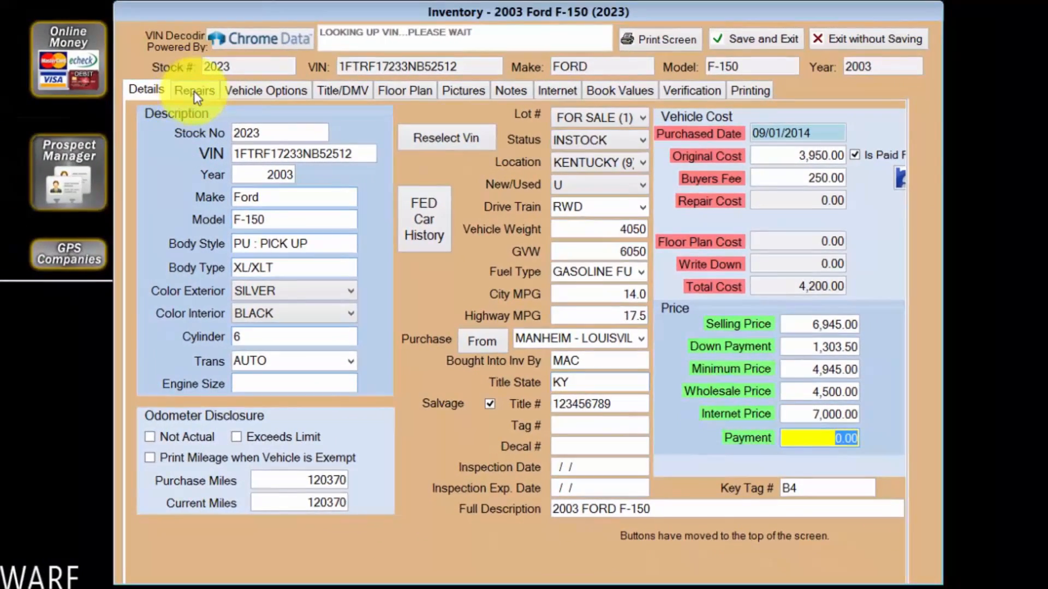
Add a new repair for the vehicle with purchase order VIDEO and 09/02/2014 as the date the work was done.
click(114, 35)
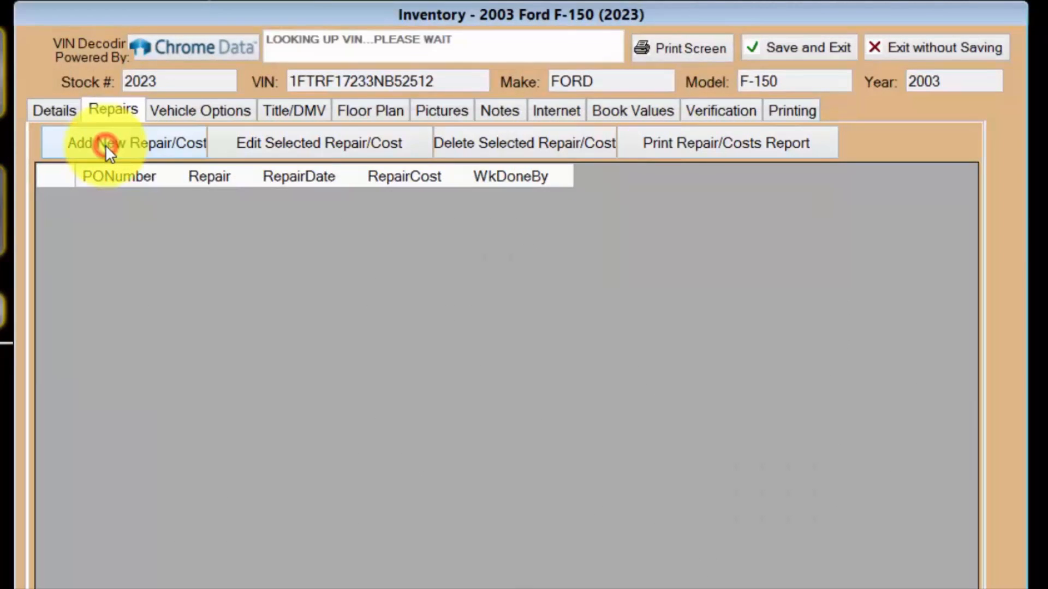
click(106, 145)
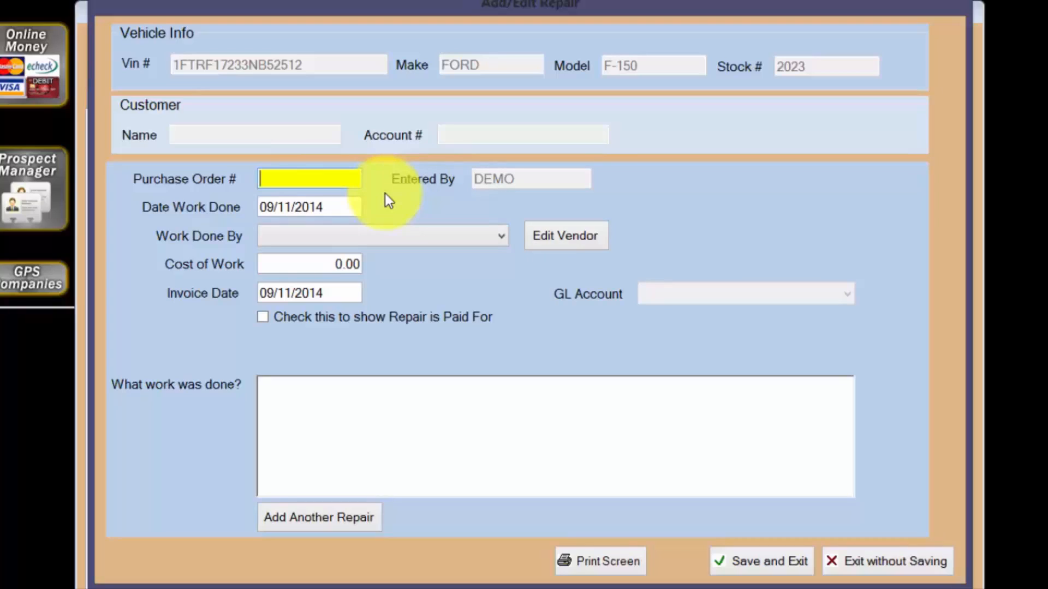
text(VIDEO)
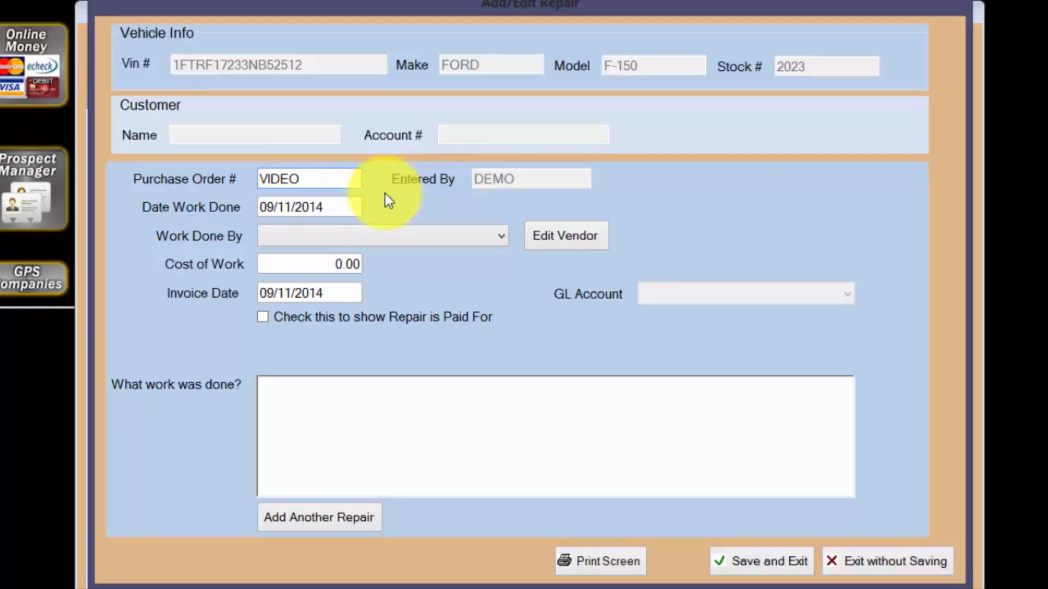
key(Tab)
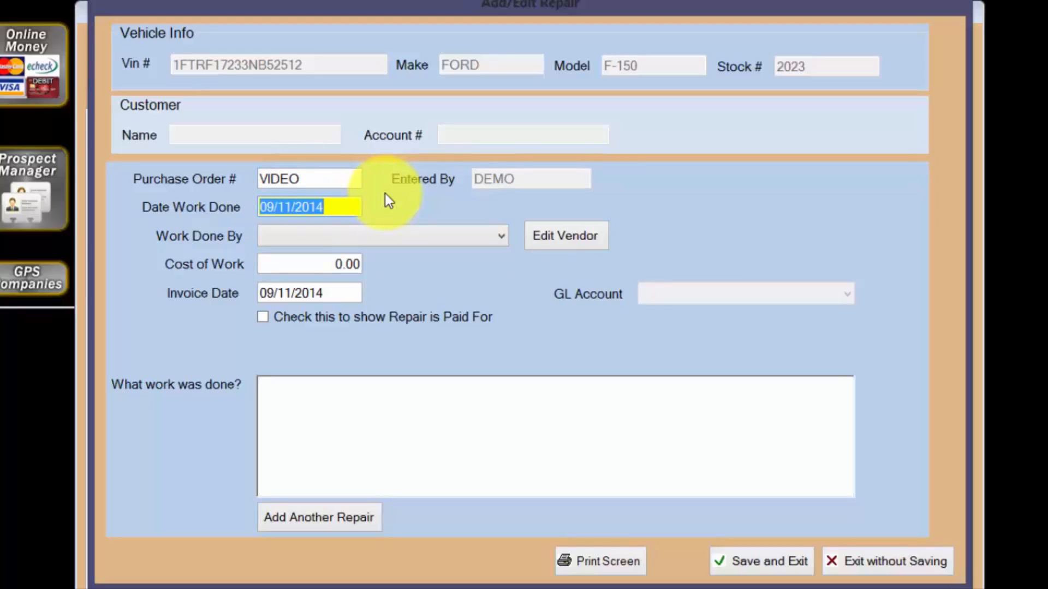
text(09/)
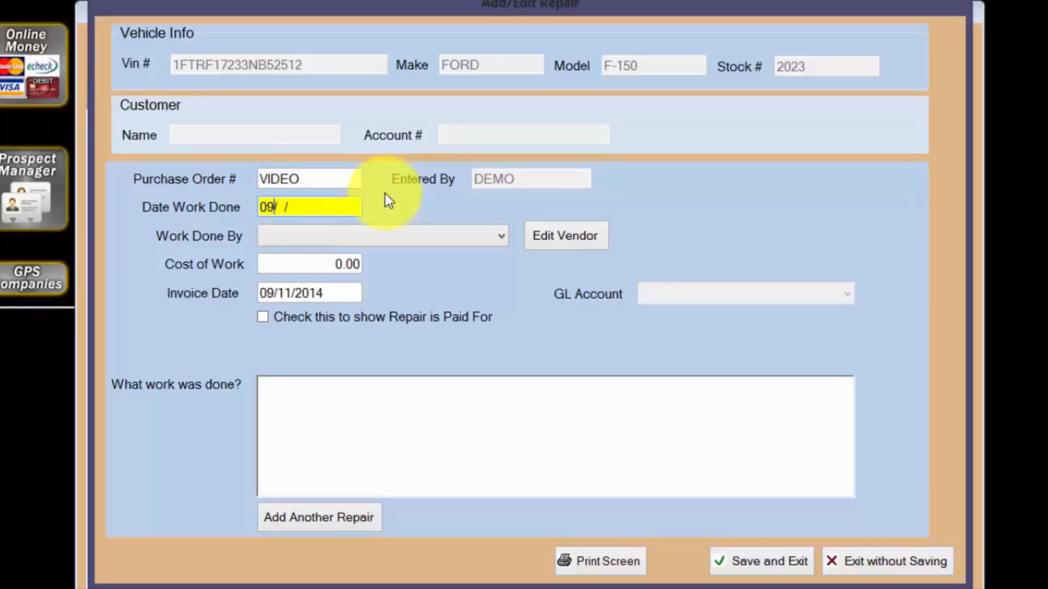
text(02)
key(Tab)
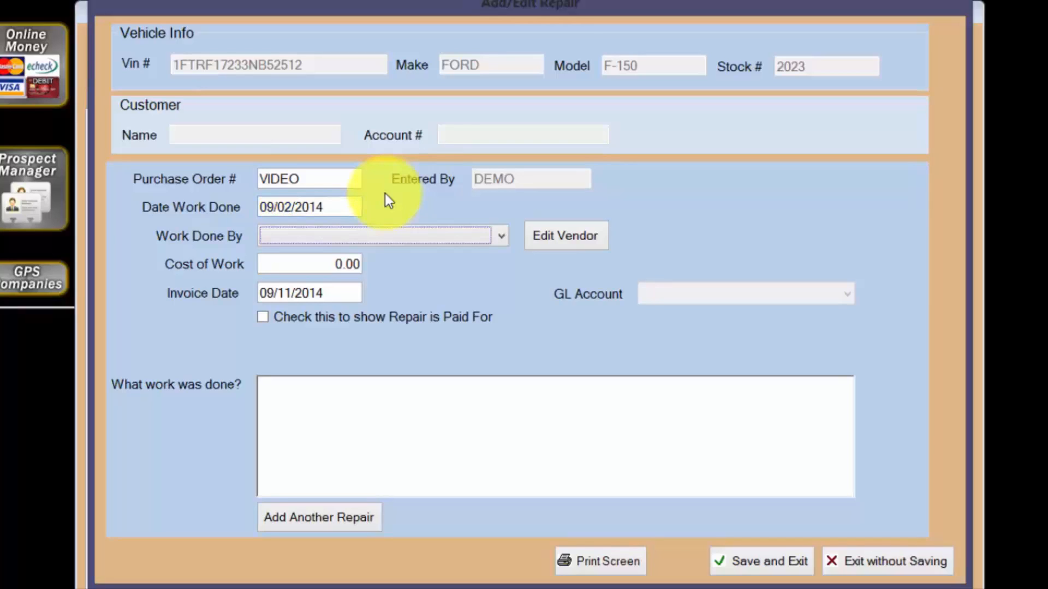
Set the repair's vendor to EXXON, the cost of work to 15 and the invoice date to 09/02/2014.
click(502, 236)
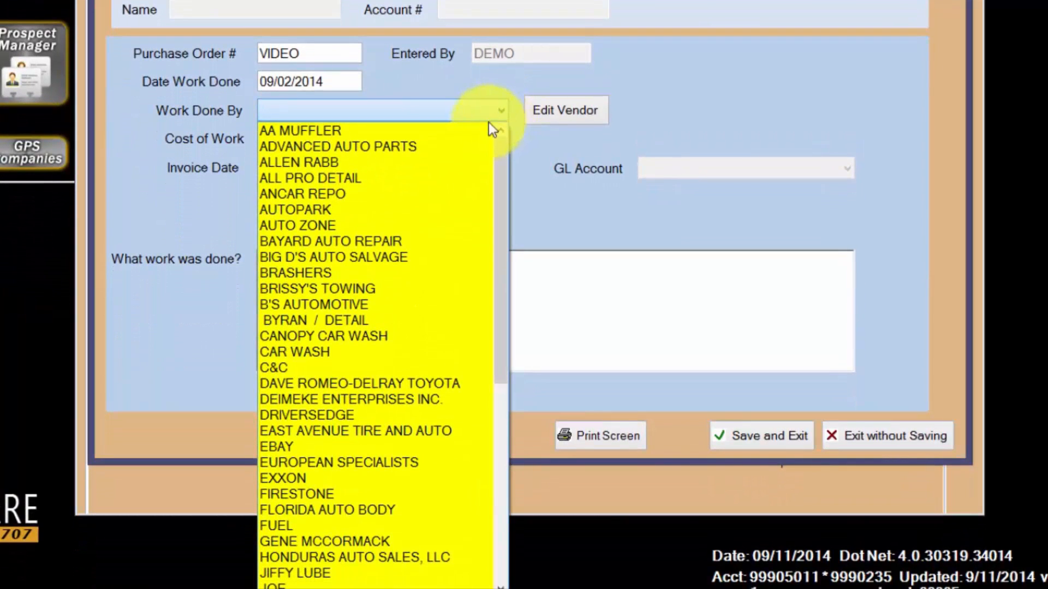
click(371, 479)
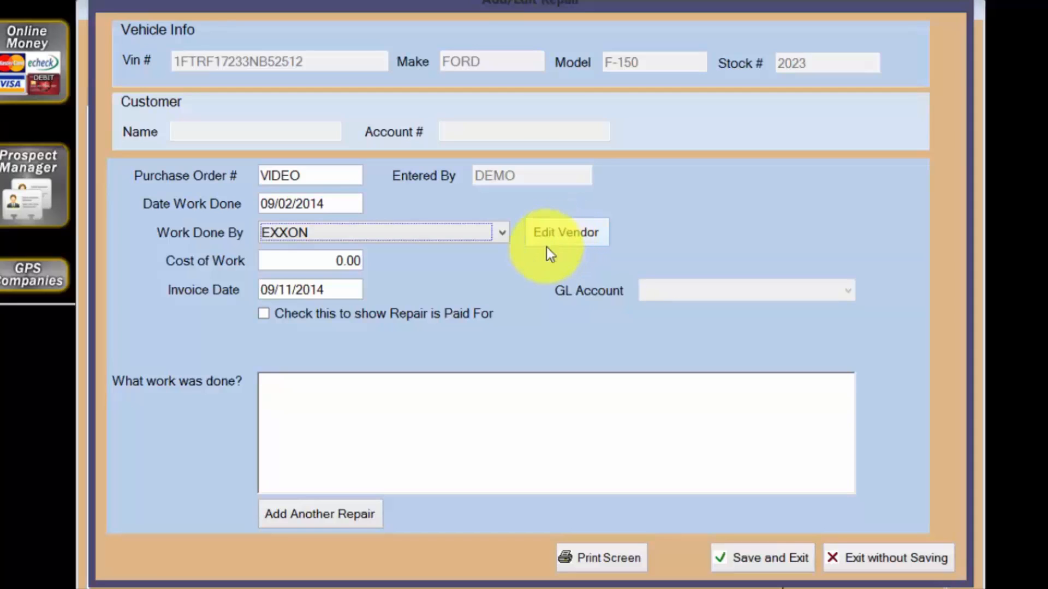
click(331, 262)
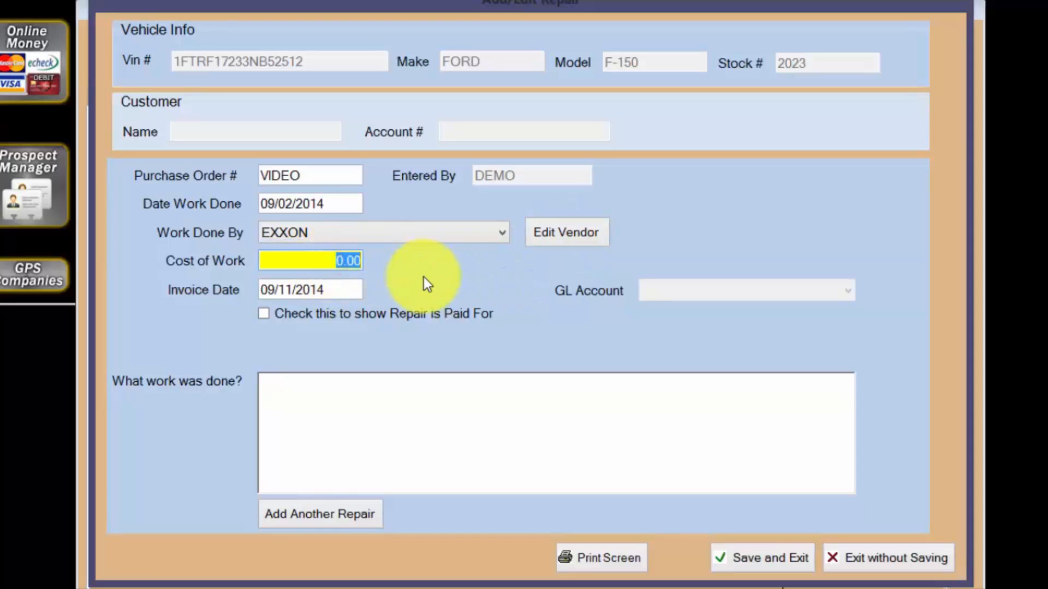
text(15)
key(Tab)
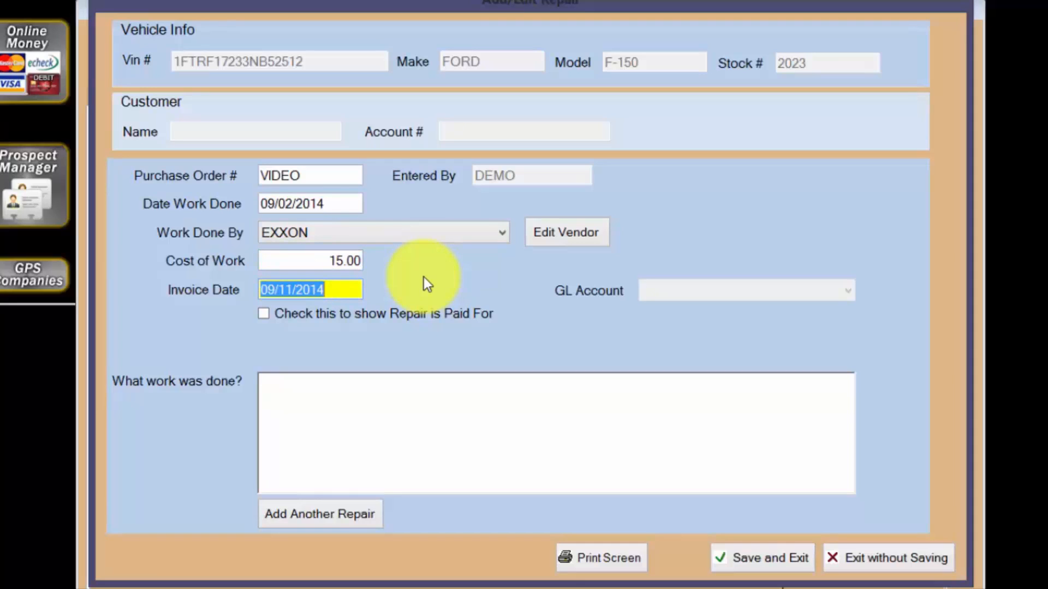
text(09022014)
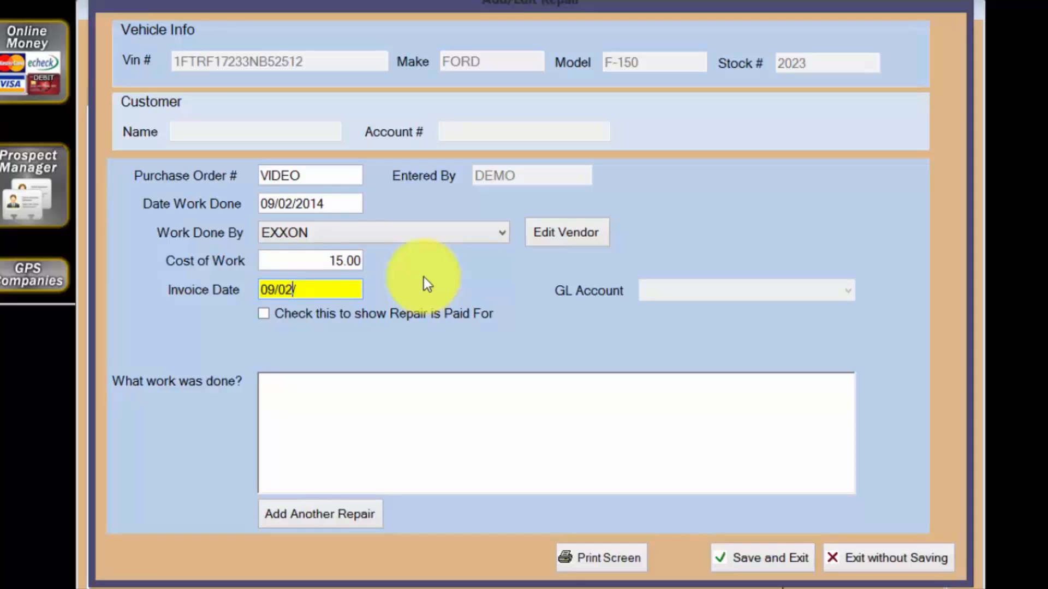
key(Tab)
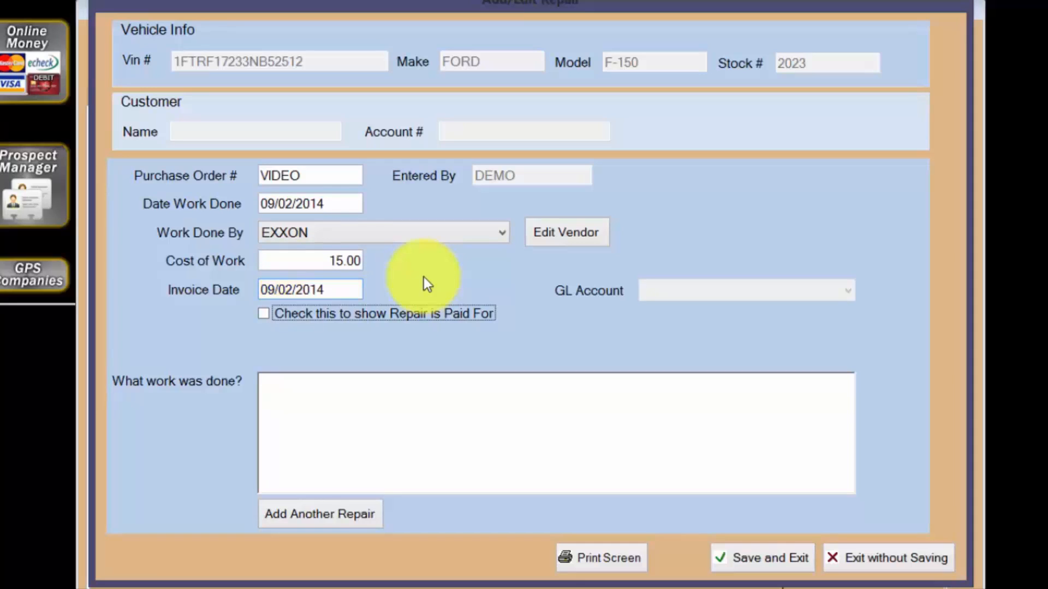
Mark the repair as paid for, describe the work done as "Fuel" and save the repair.
click(264, 315)
click(328, 388)
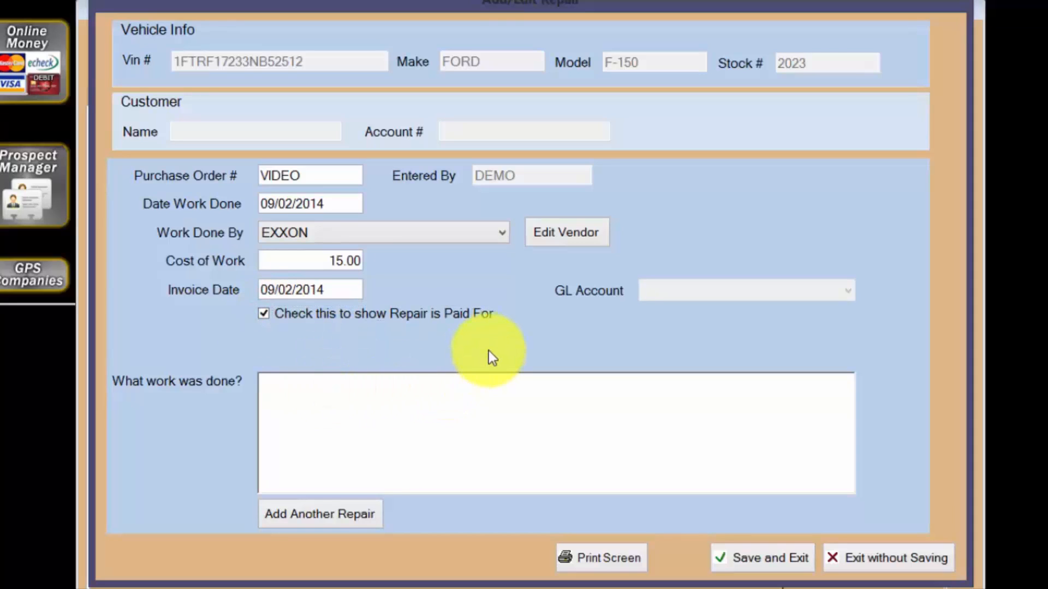
text(Fuel)
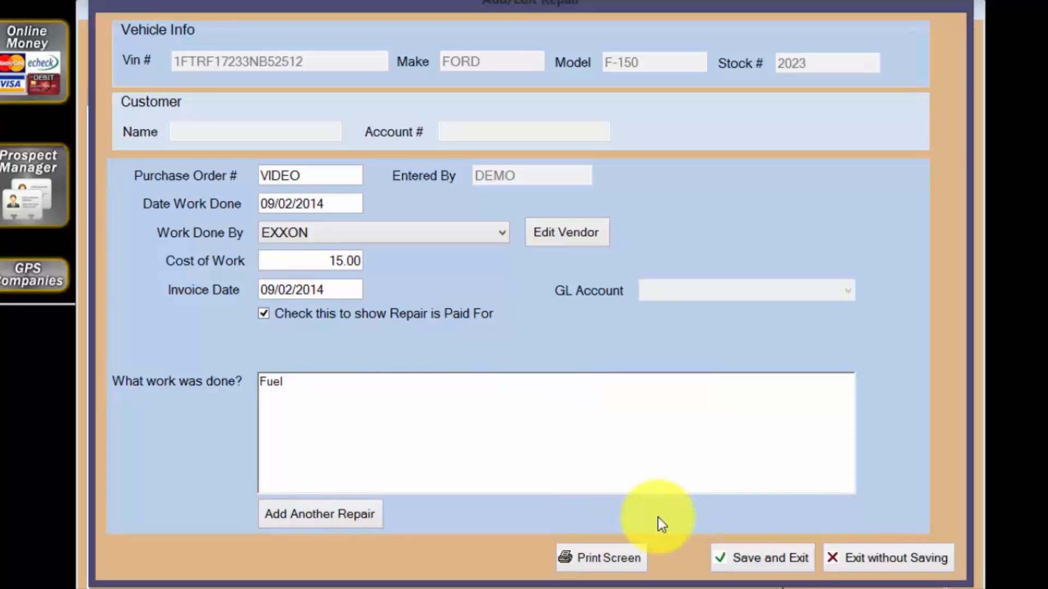
click(755, 561)
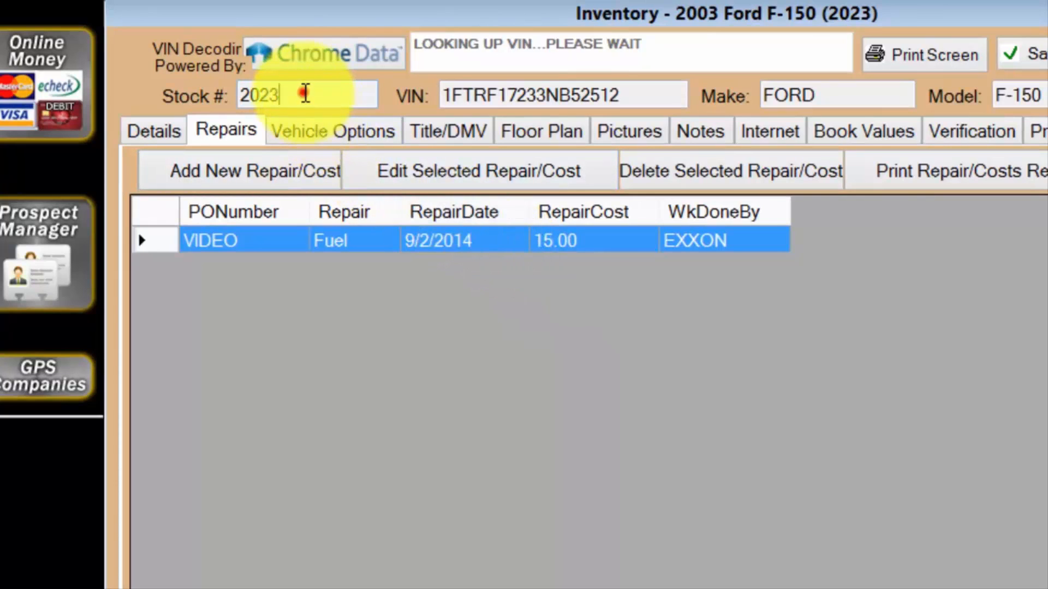
Check the vehicle's stock number, then review the repair cost and total cost in its details.
double_click(305, 93)
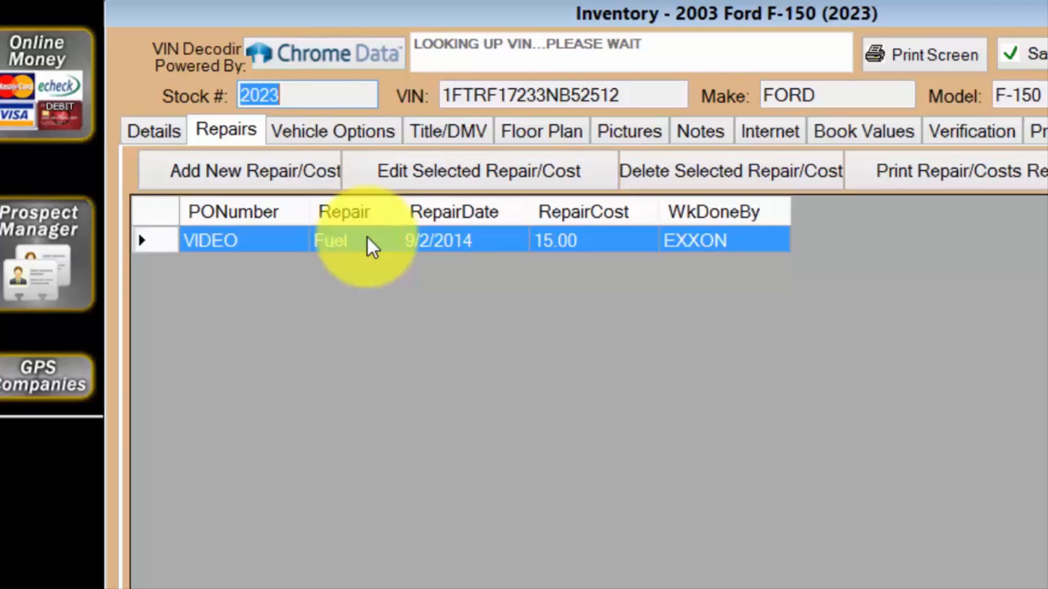
click(153, 135)
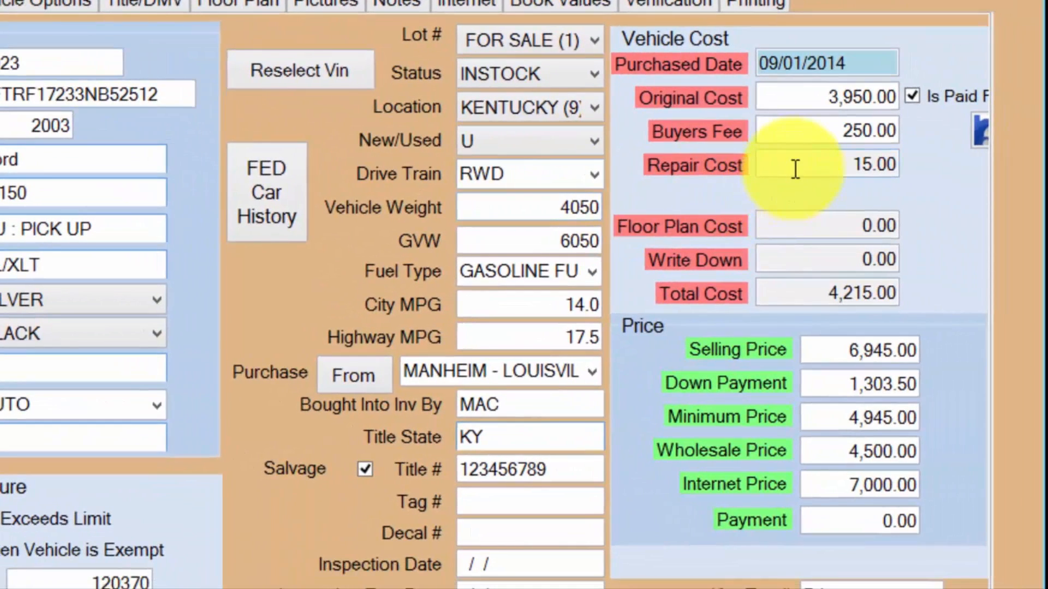
click(795, 168)
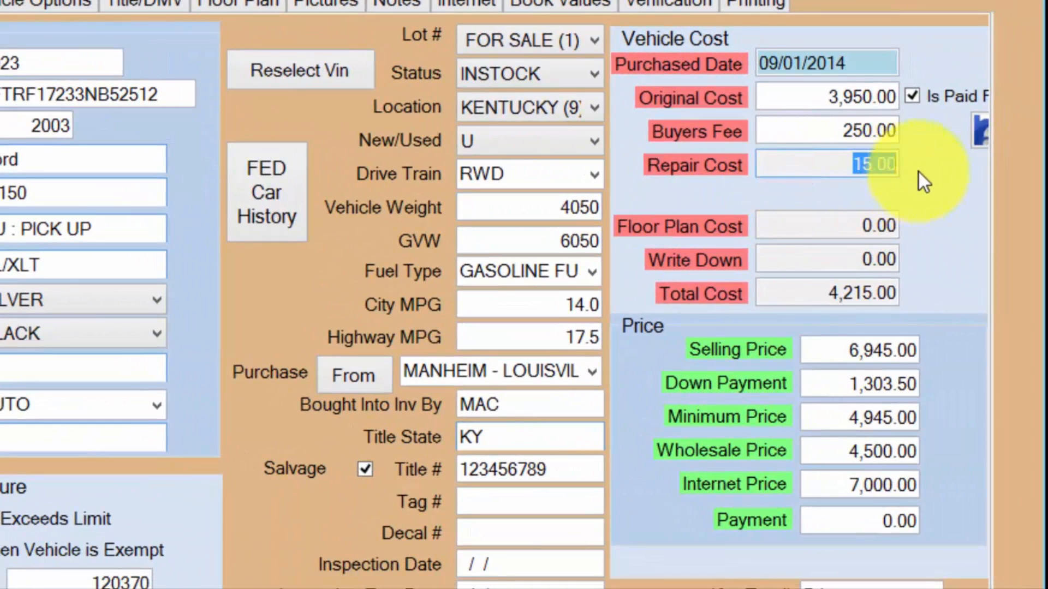
click(806, 295)
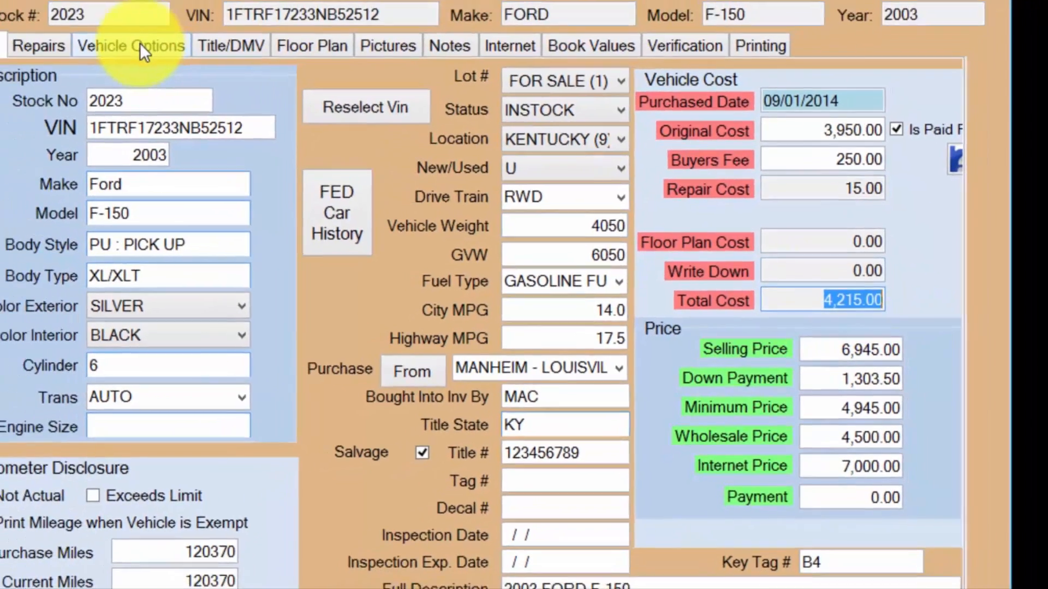
Try assigning New Water Pump and all other custom options to the vehicle, unselect VMI Northstar Conversion, and unselect all the rest.
click(36, 2)
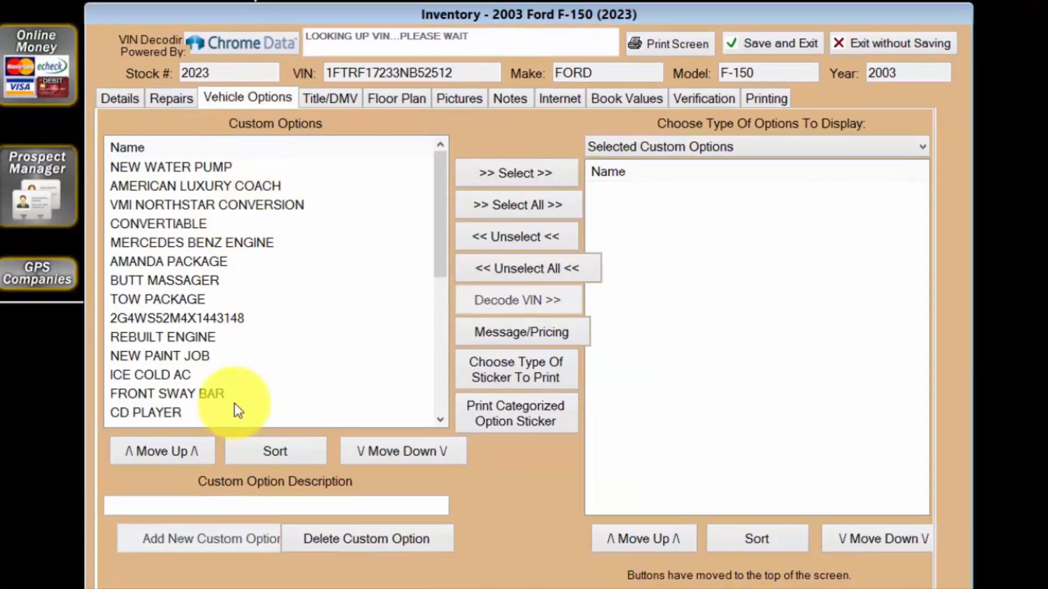
click(227, 507)
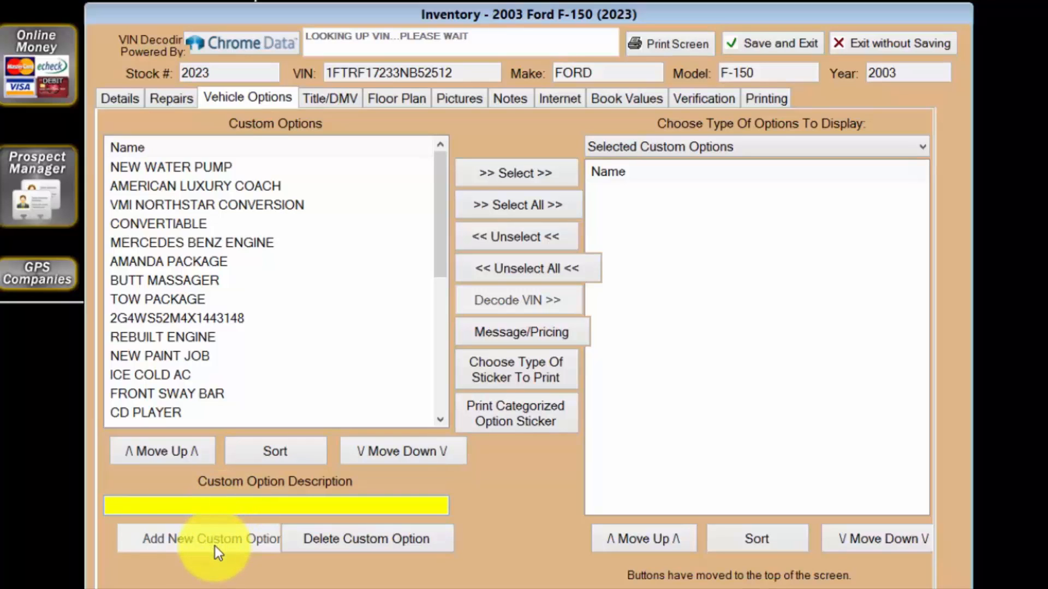
click(217, 165)
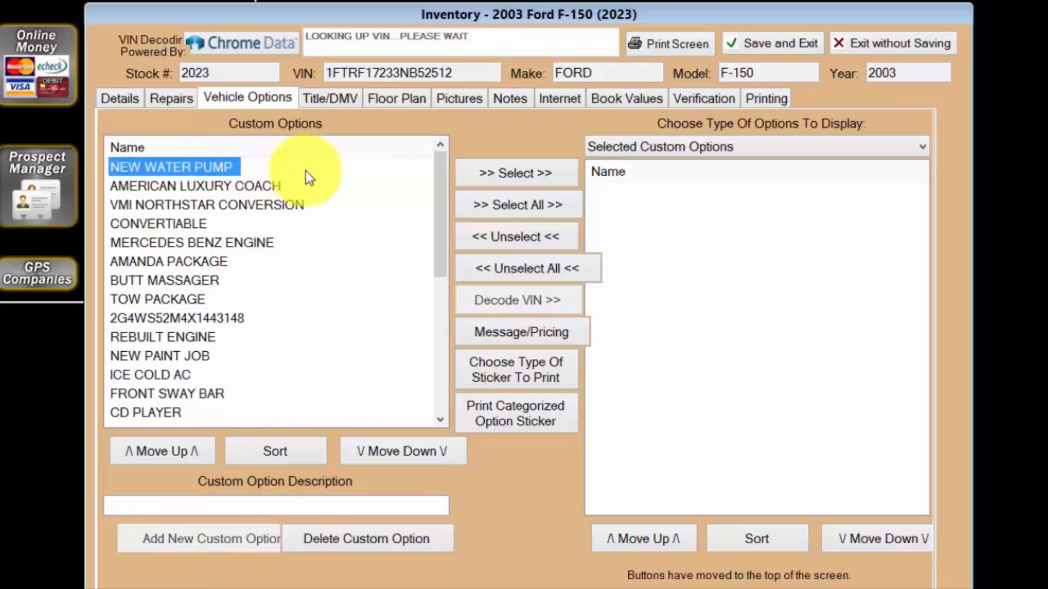
click(486, 172)
click(516, 206)
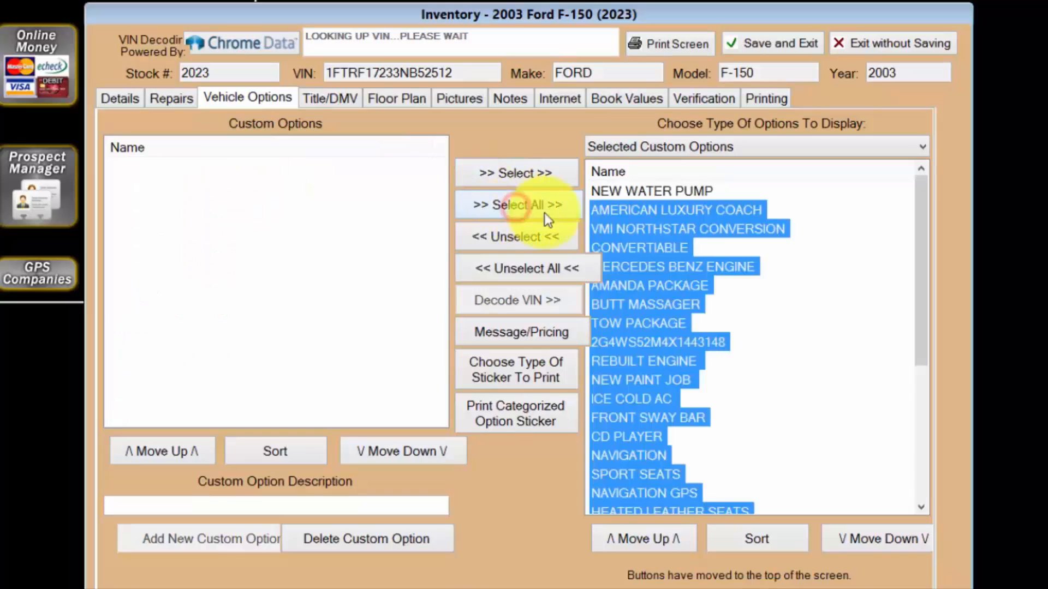
click(603, 230)
click(516, 240)
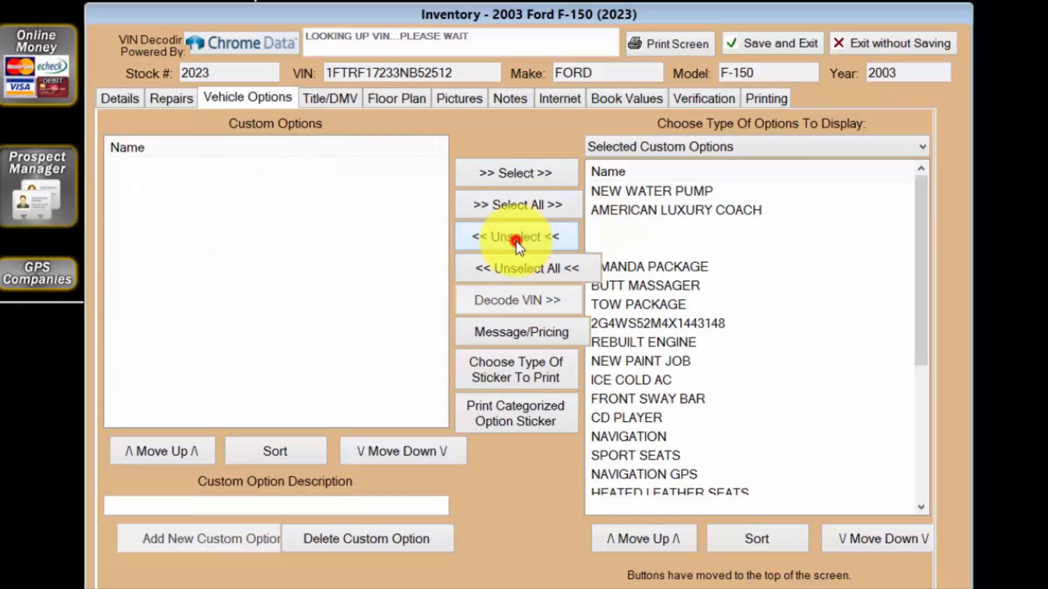
click(545, 270)
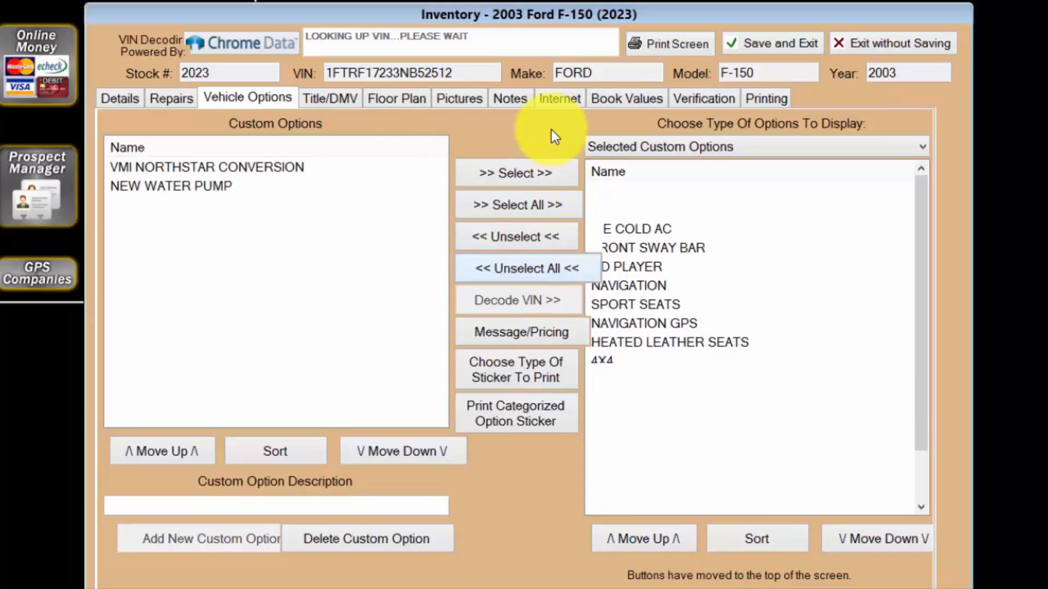
Display all VIN decoded options for the vehicle and find the entry that describes its engine.
click(922, 146)
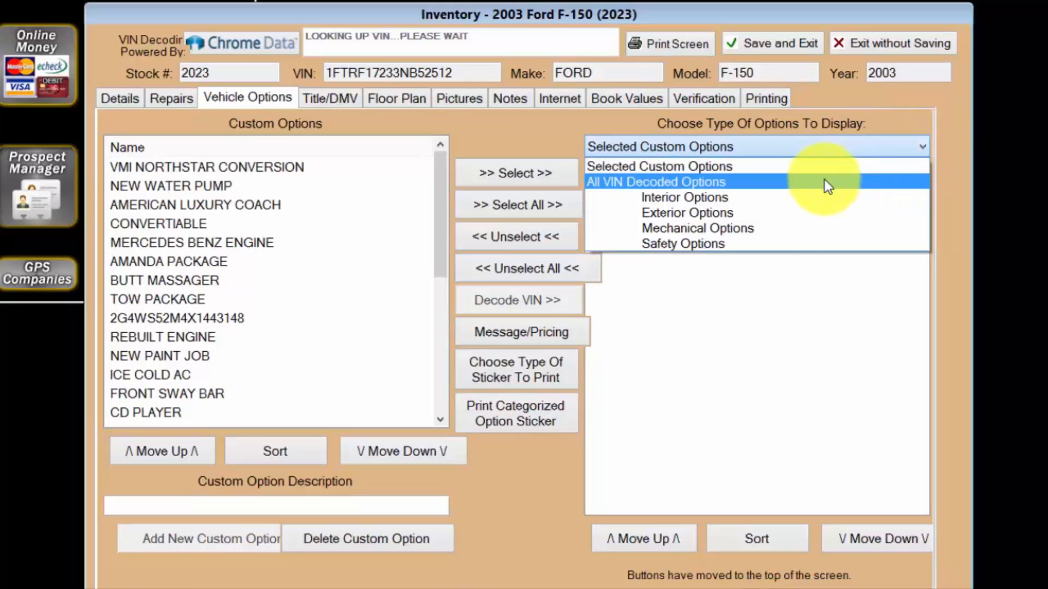
click(824, 181)
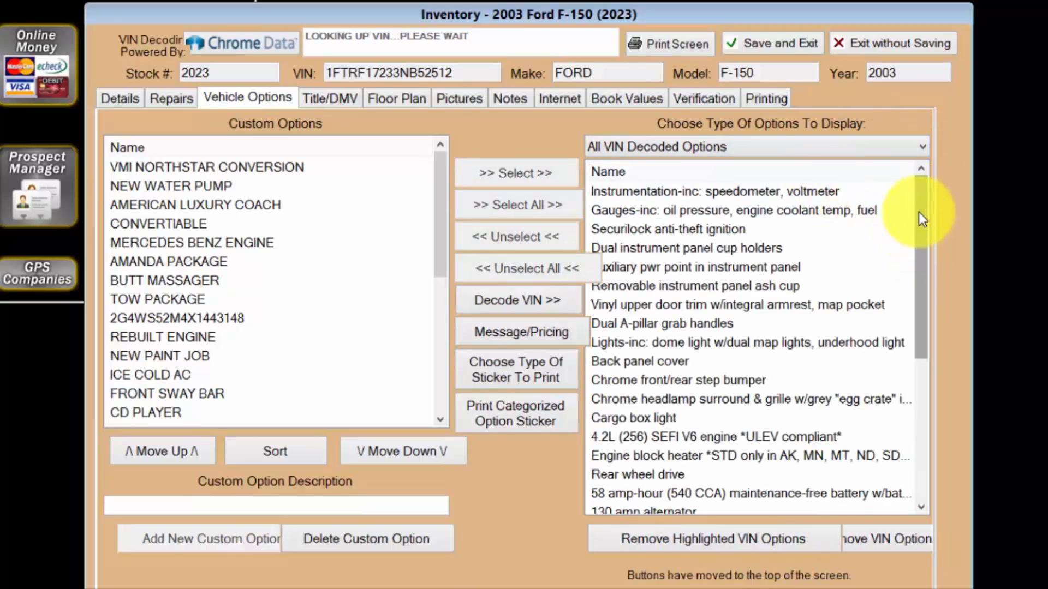
drag(919, 212, 927, 300)
click(819, 286)
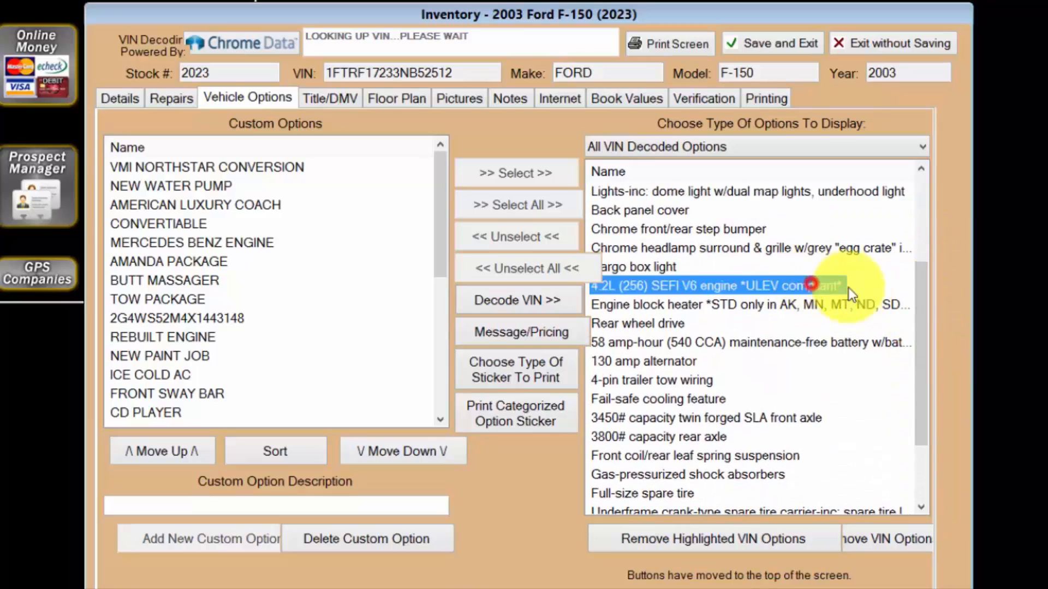
scroll(918, 321, up, 2)
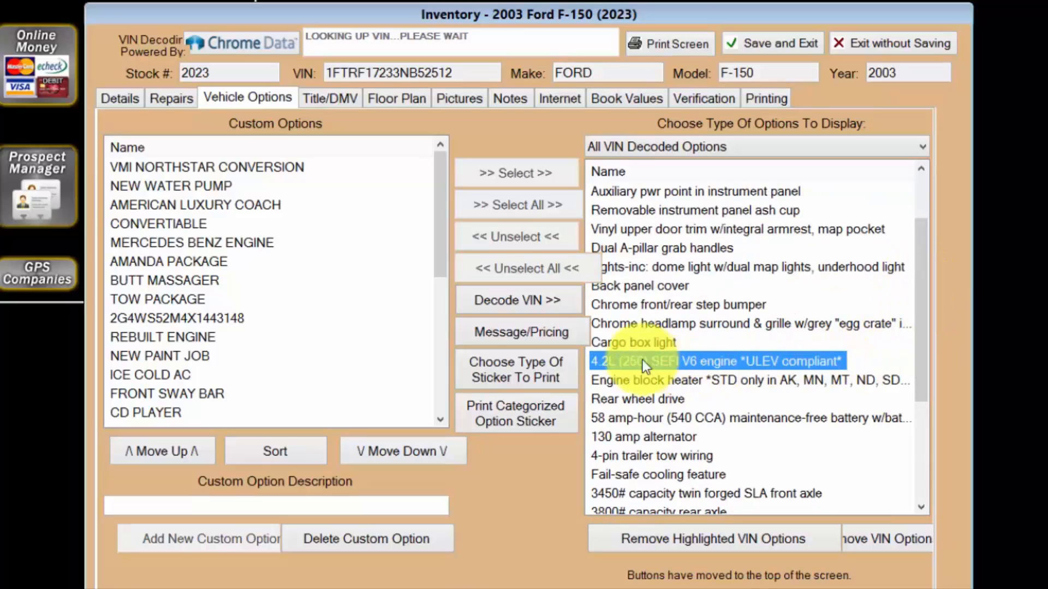
Set the engine size in the vehicle's description to 4.2L.
click(117, 100)
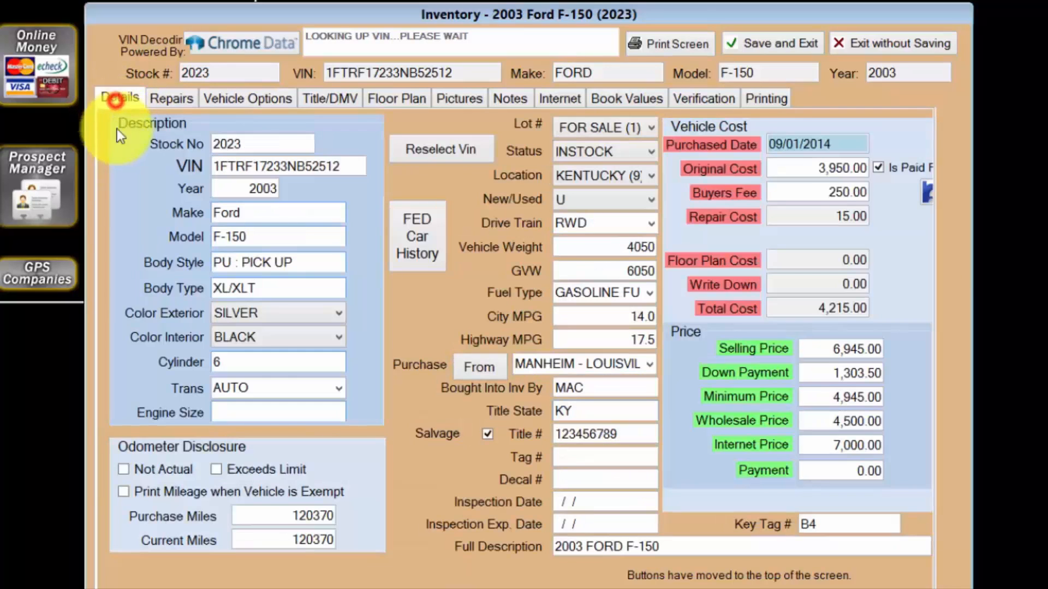
click(263, 411)
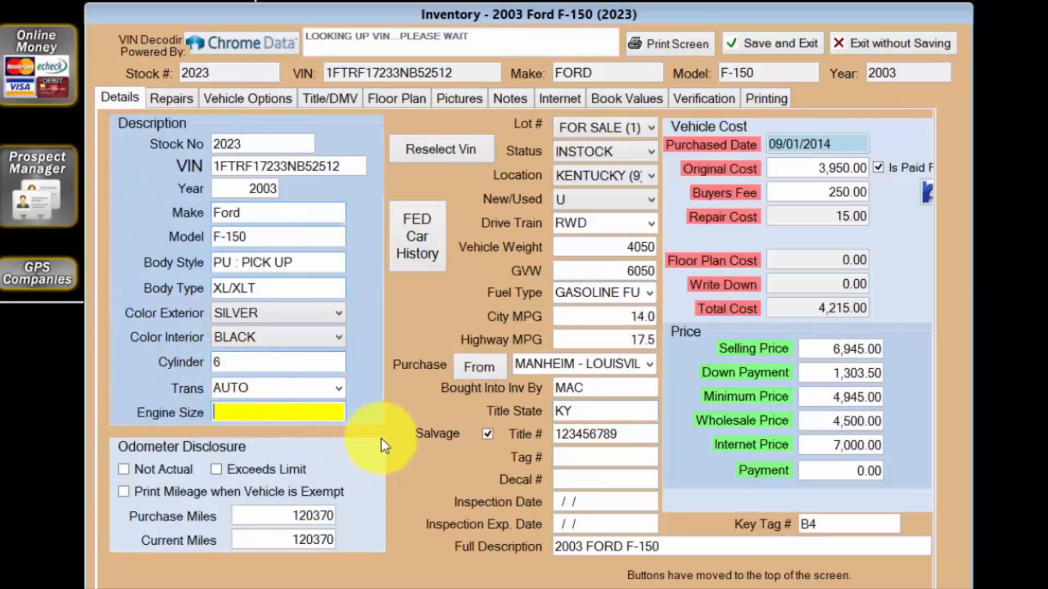
text(4.2L)
Open the vehicle options sticker setup and save it with Categorized Options as the sticker type.
click(272, 101)
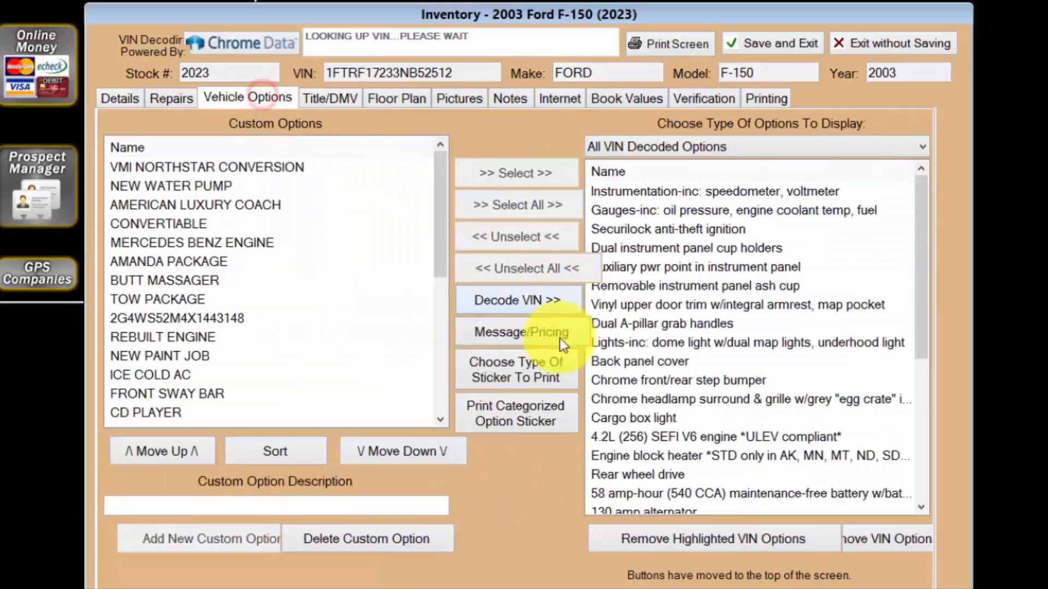
click(565, 373)
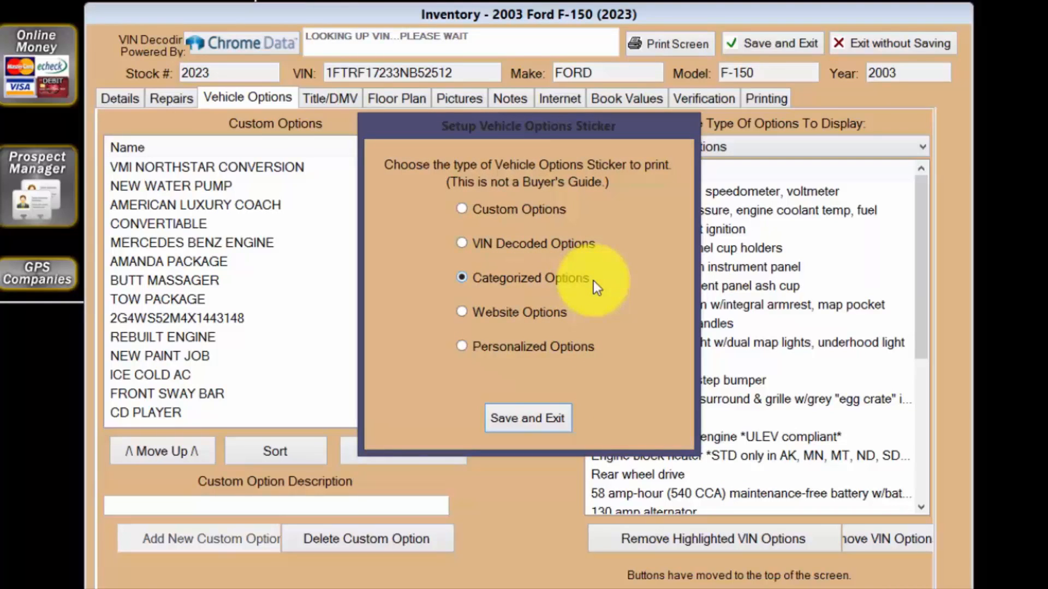
click(532, 421)
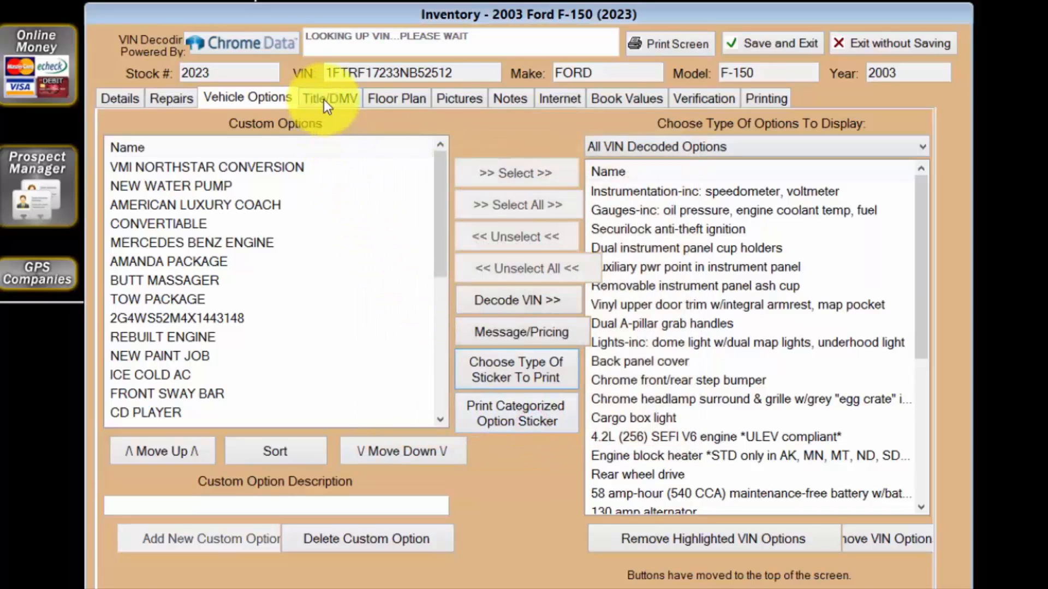
Review the title number and title state in the vehicle's title and DMV information.
click(323, 98)
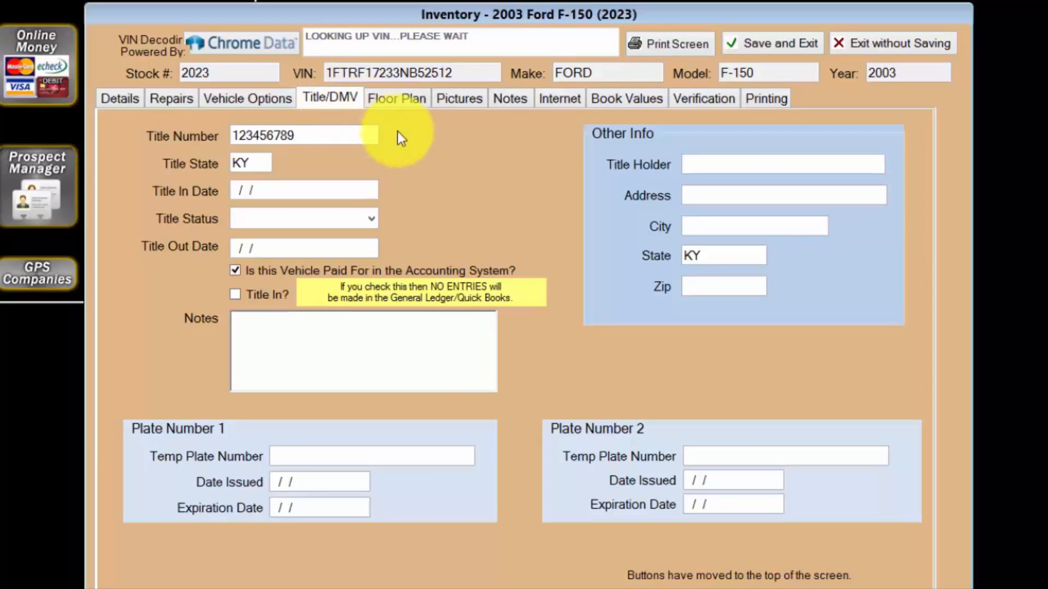
click(320, 137)
click(257, 163)
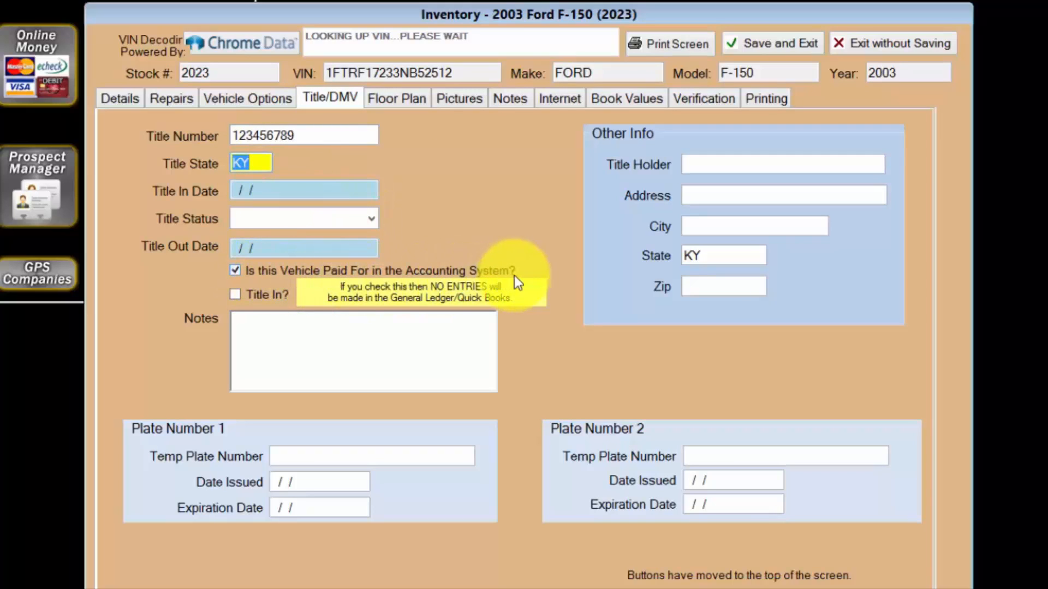
Clear the accounting paid-for mark in the title information and set it again beside the vehicle's original cost.
click(238, 273)
click(130, 102)
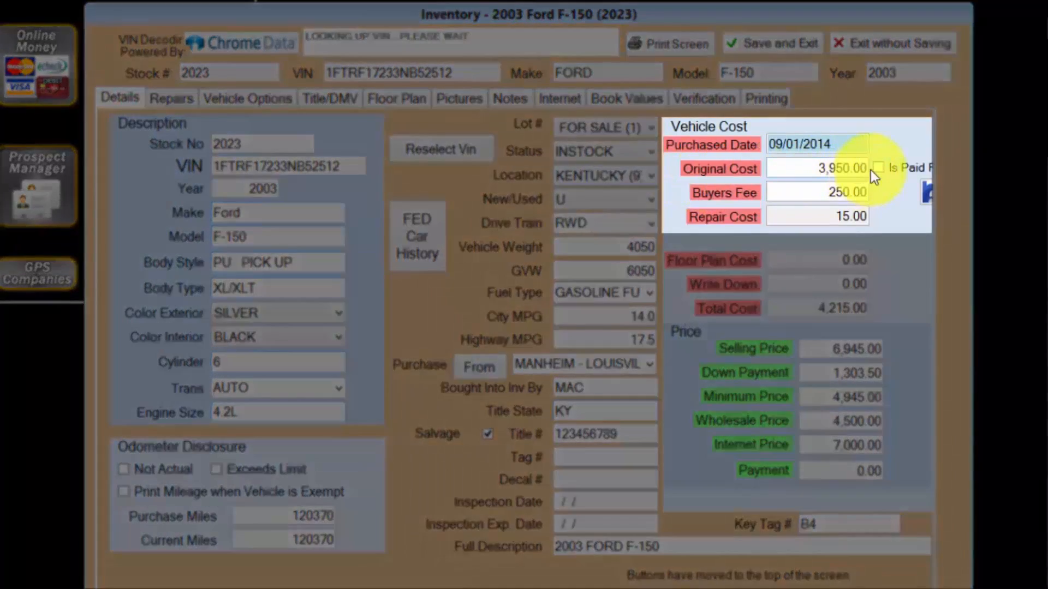
click(877, 167)
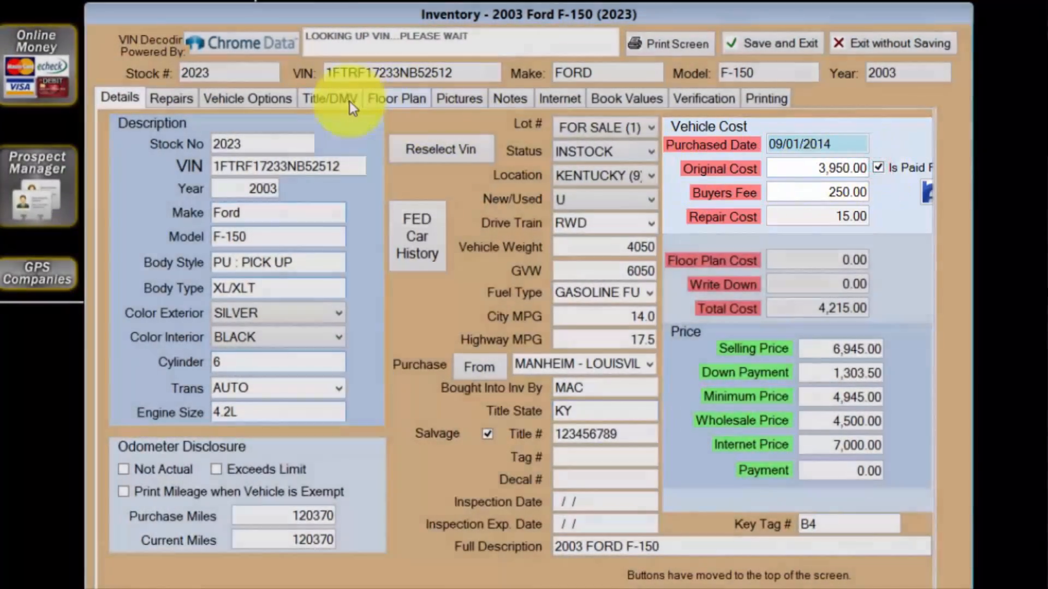
Mark the vehicle's title as in and open the list of documents that can be printed for it.
click(345, 100)
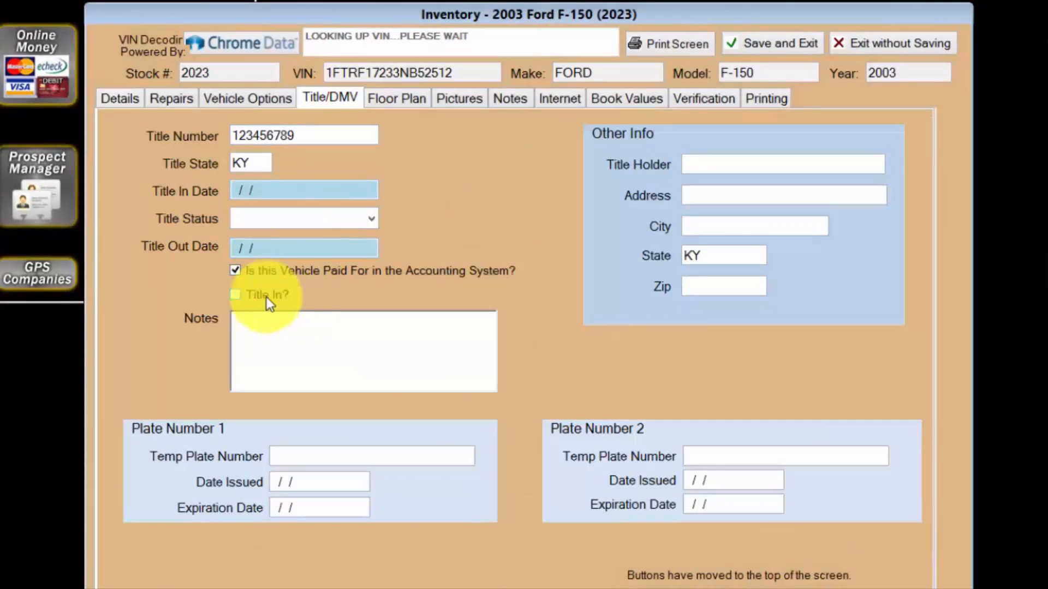
click(237, 296)
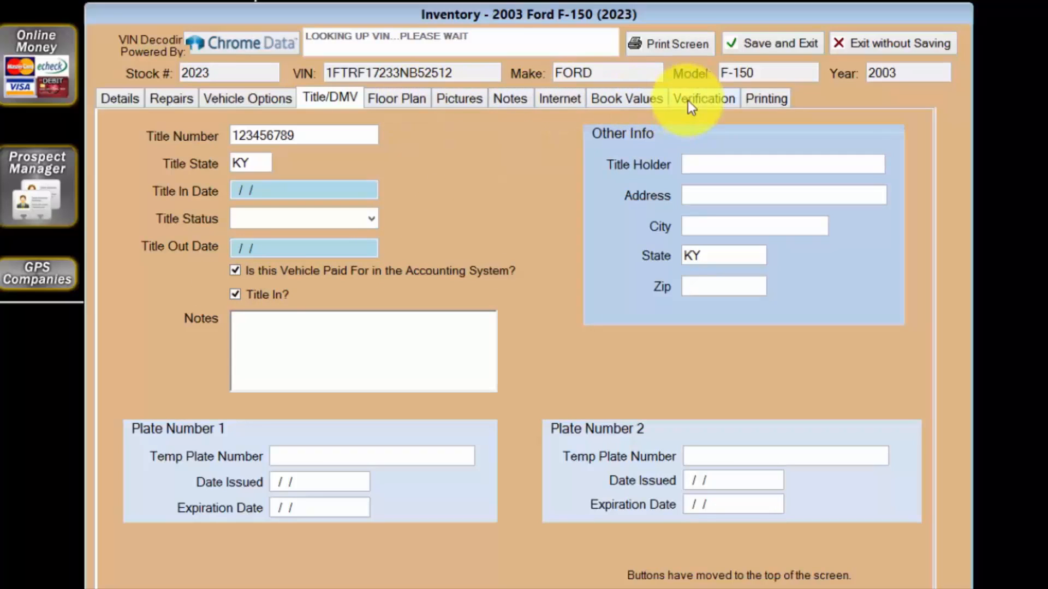
click(767, 101)
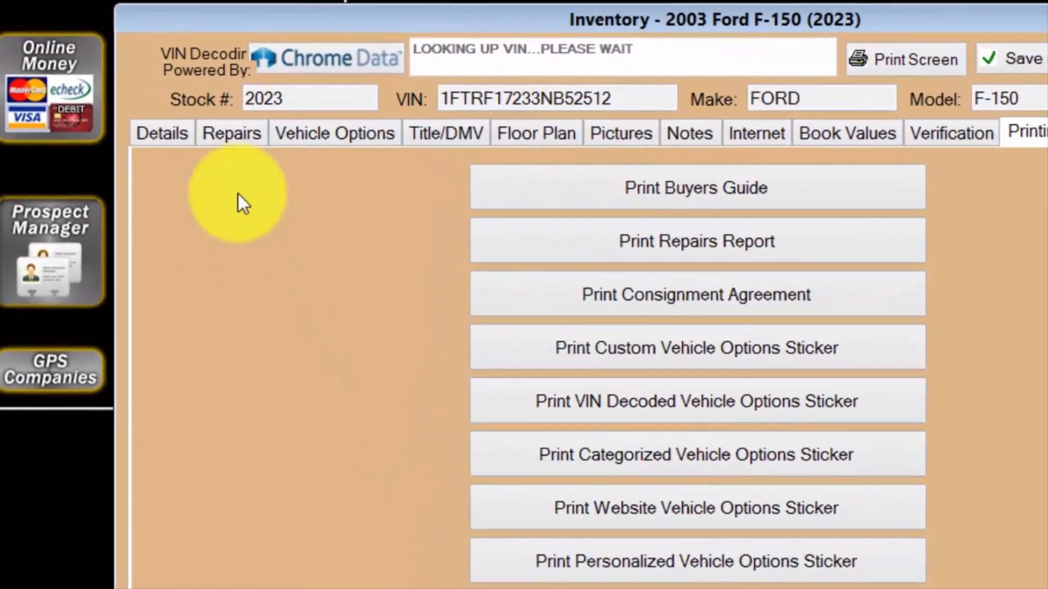
Return to the vehicle's main details and save the 2003 Ford F-150 record, closing it.
click(128, 99)
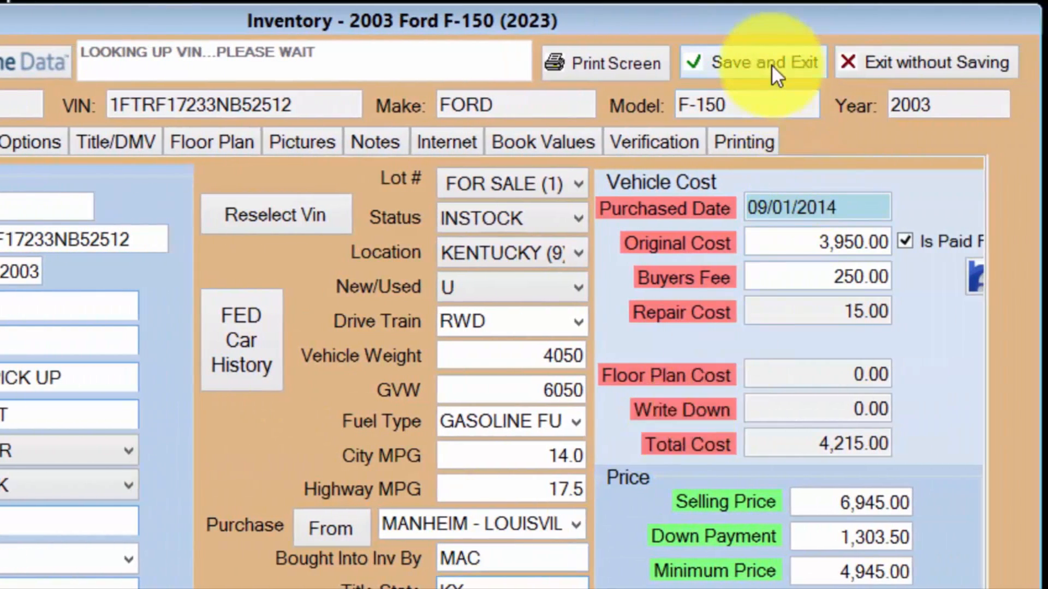
click(771, 65)
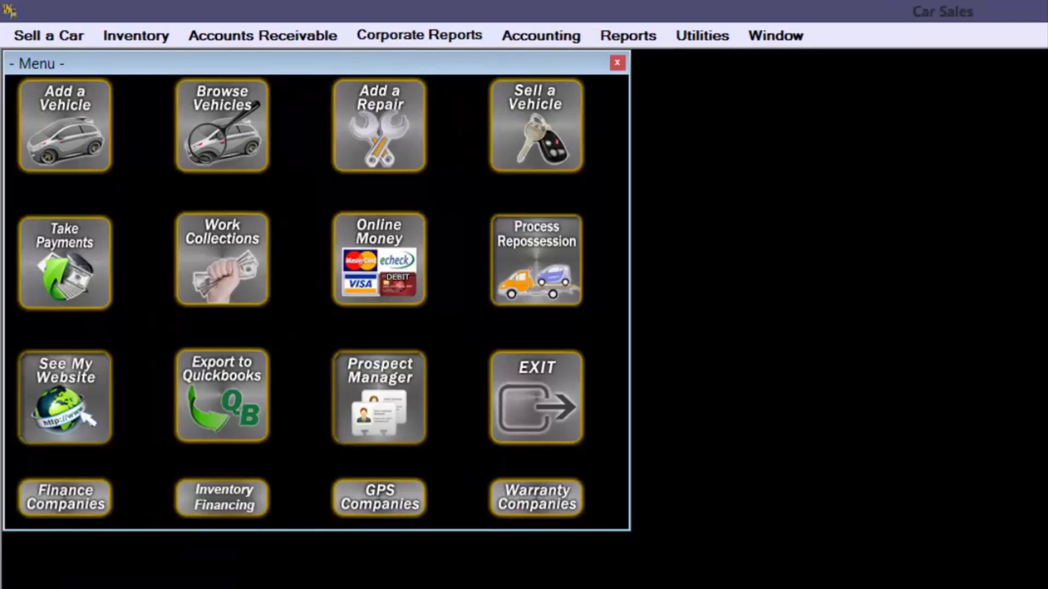
Open the saved 2003 Ford F-150 from the inventory list to check its details, and close it without saving along with the list.
click(223, 129)
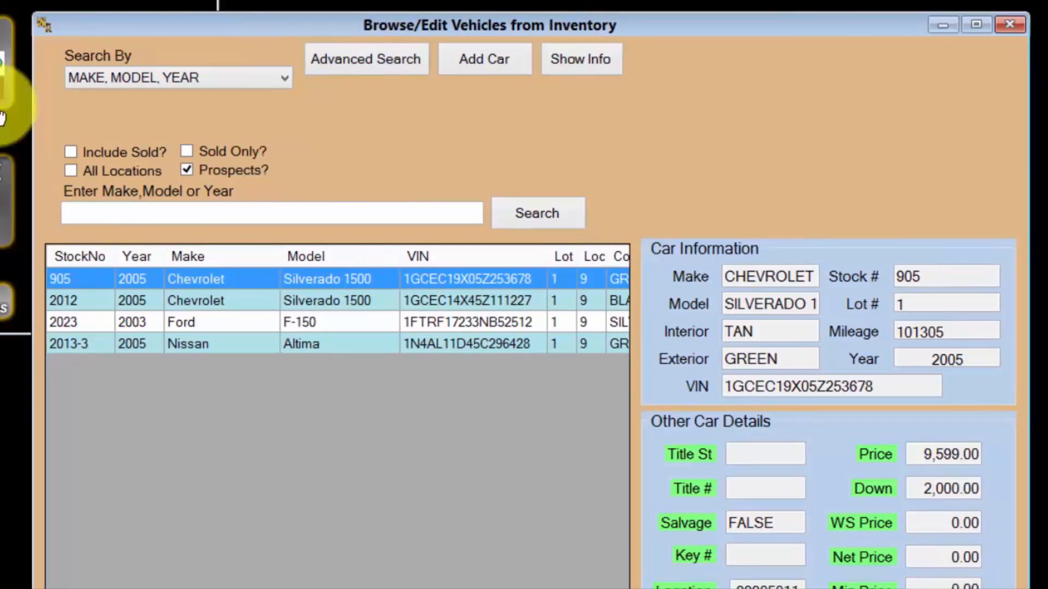
click(375, 328)
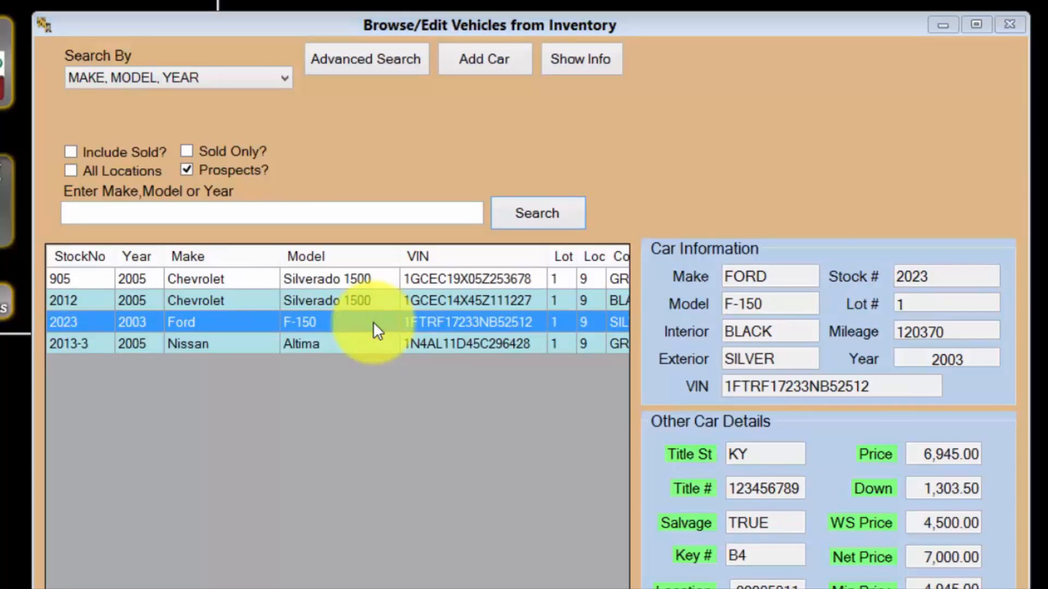
double_click(372, 322)
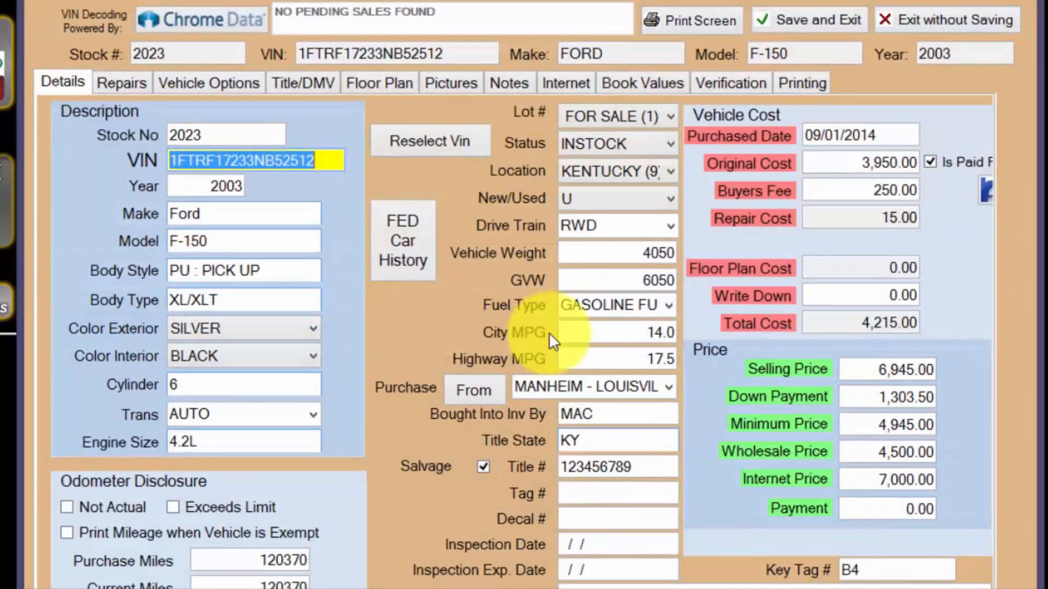
click(902, 20)
click(1010, 24)
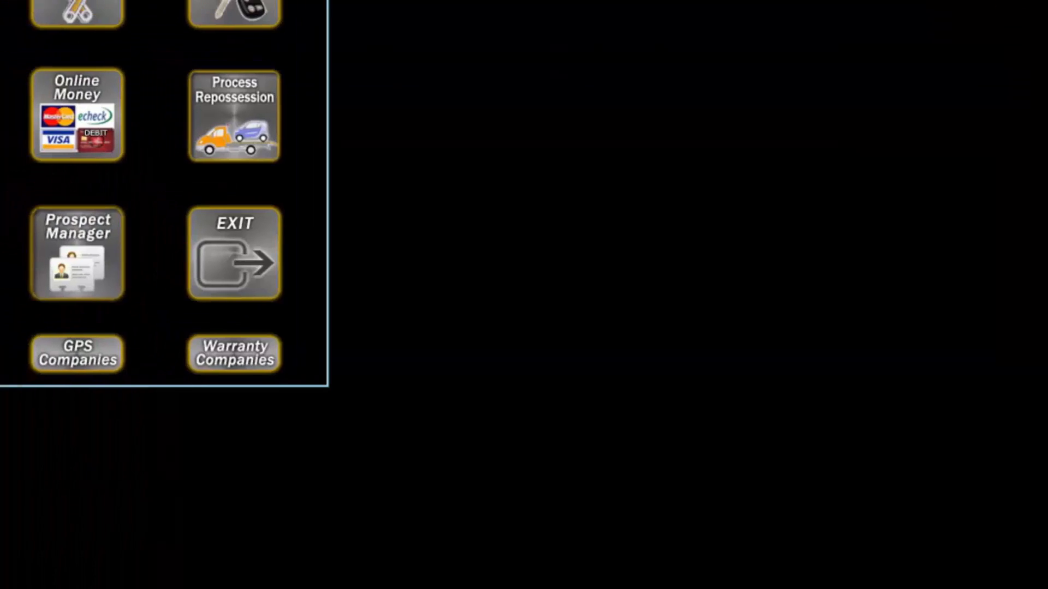